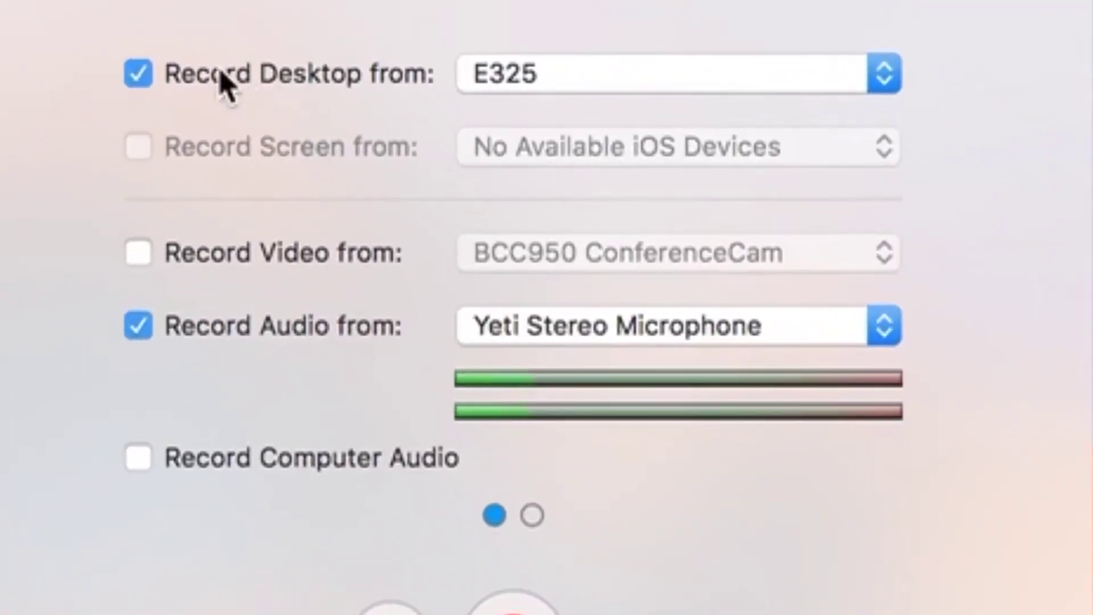
# - Keep E325 as the recorded desktop and enable BCC950 ConferenceCam webcam video at 1920 x 1080
pyautogui.click(751, 94)
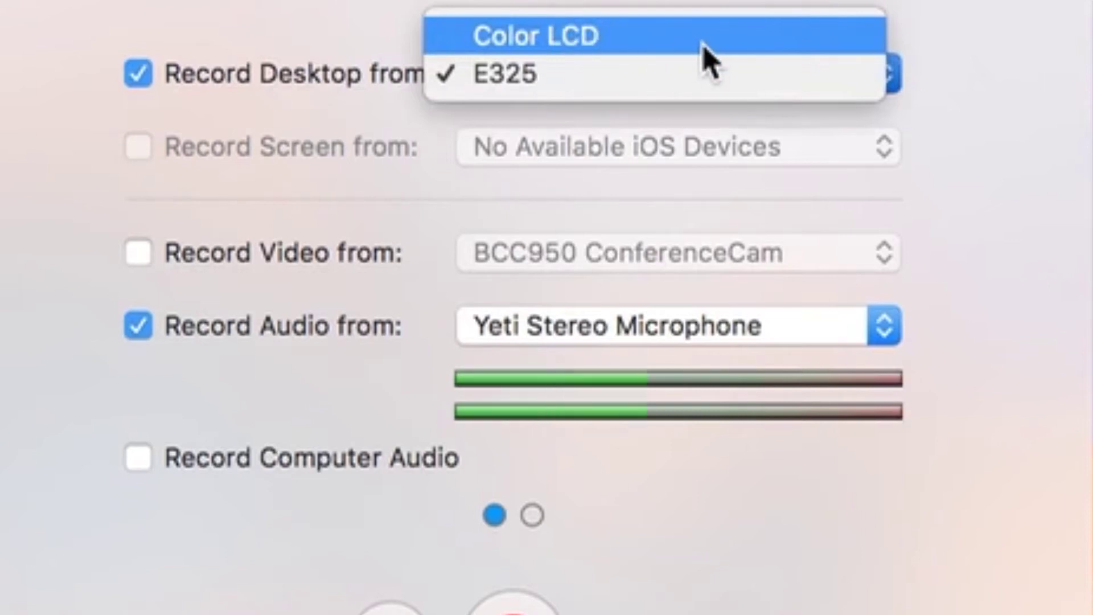
pyautogui.click(624, 63)
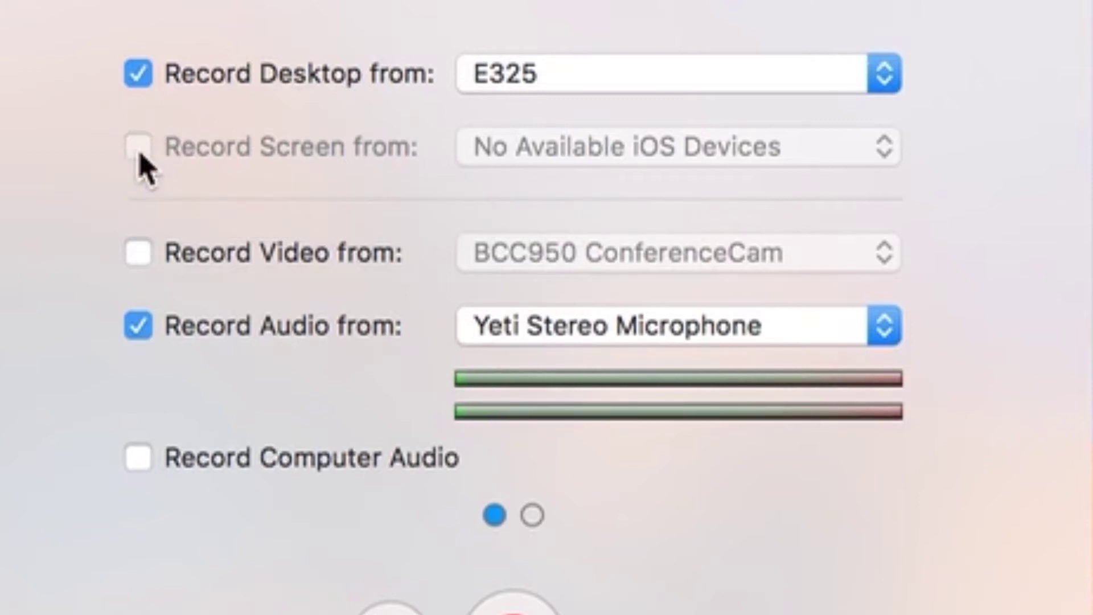
pyautogui.moveTo(141, 157)
pyautogui.click(137, 255)
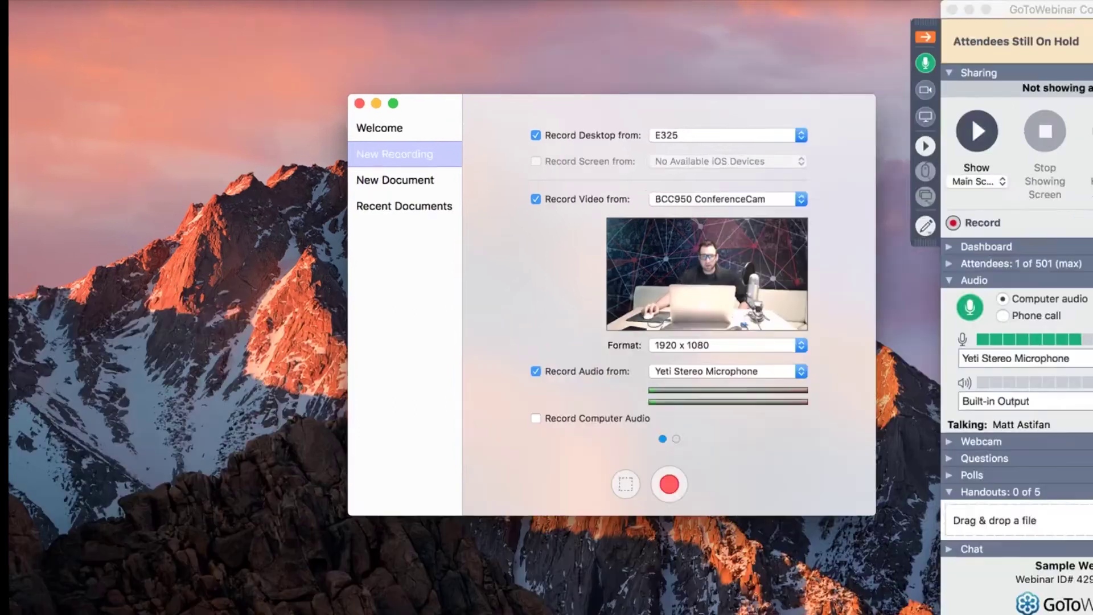
pyautogui.click(69, 5)
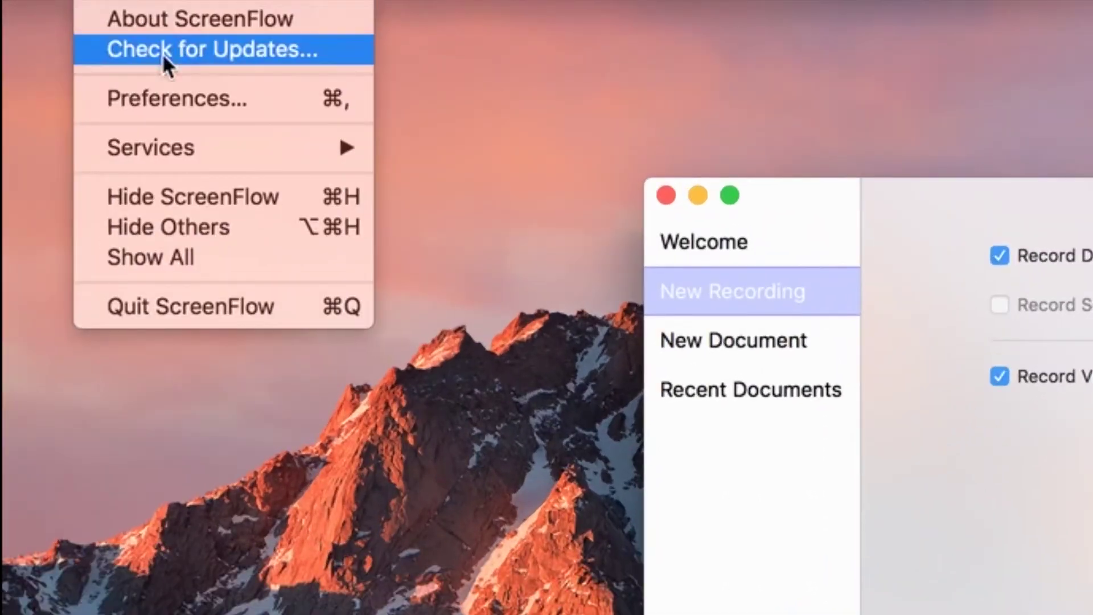
pyautogui.click(153, 107)
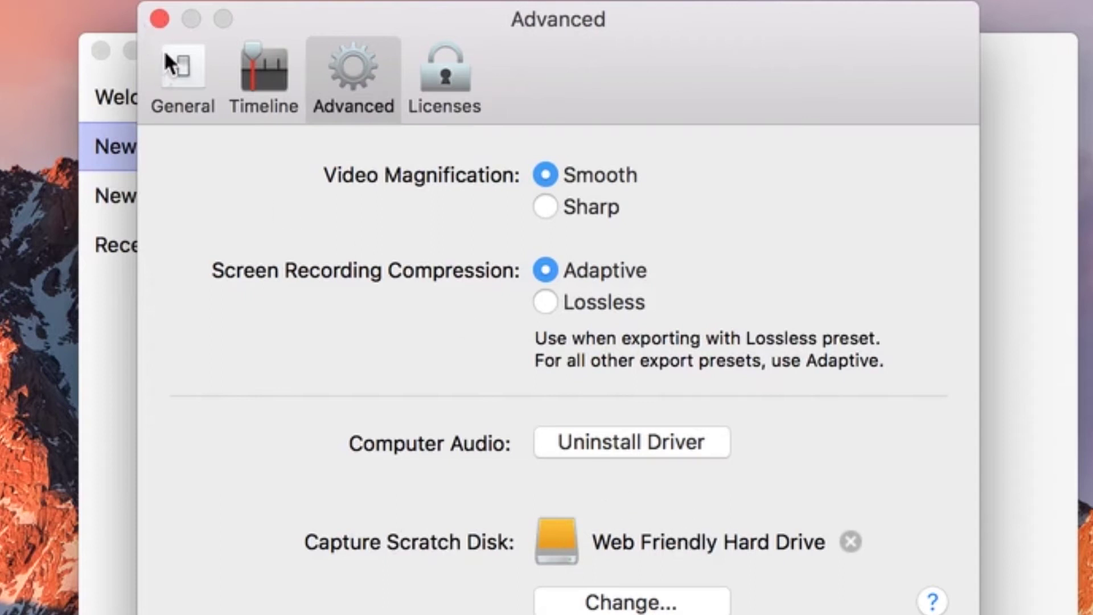
pyautogui.click(182, 66)
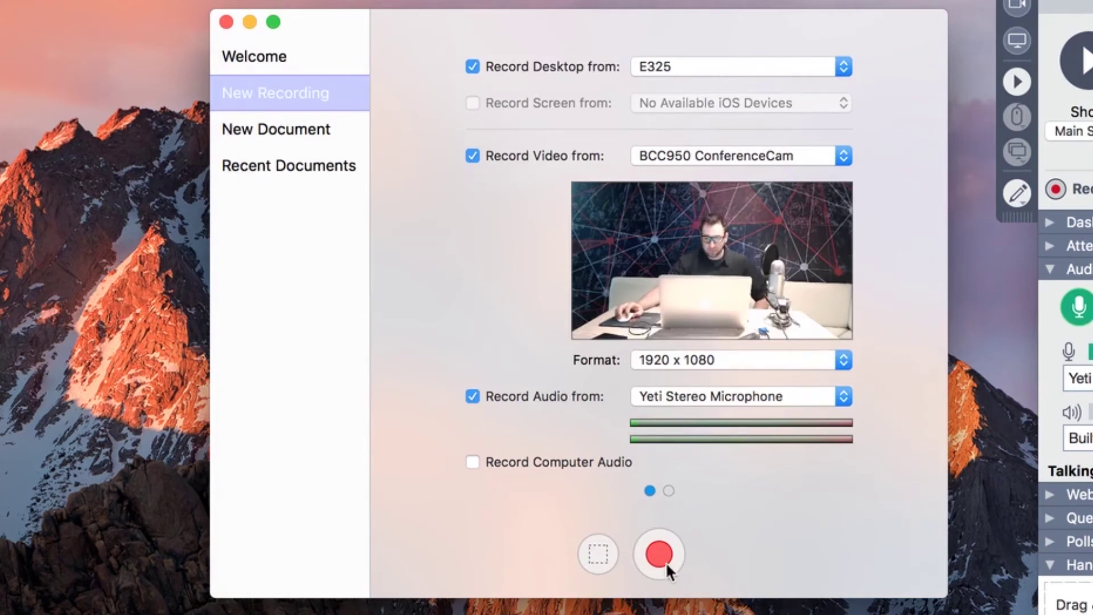
# - Switch the recorded desktop from E325 to Color LCD and start recording
pyautogui.click(681, 63)
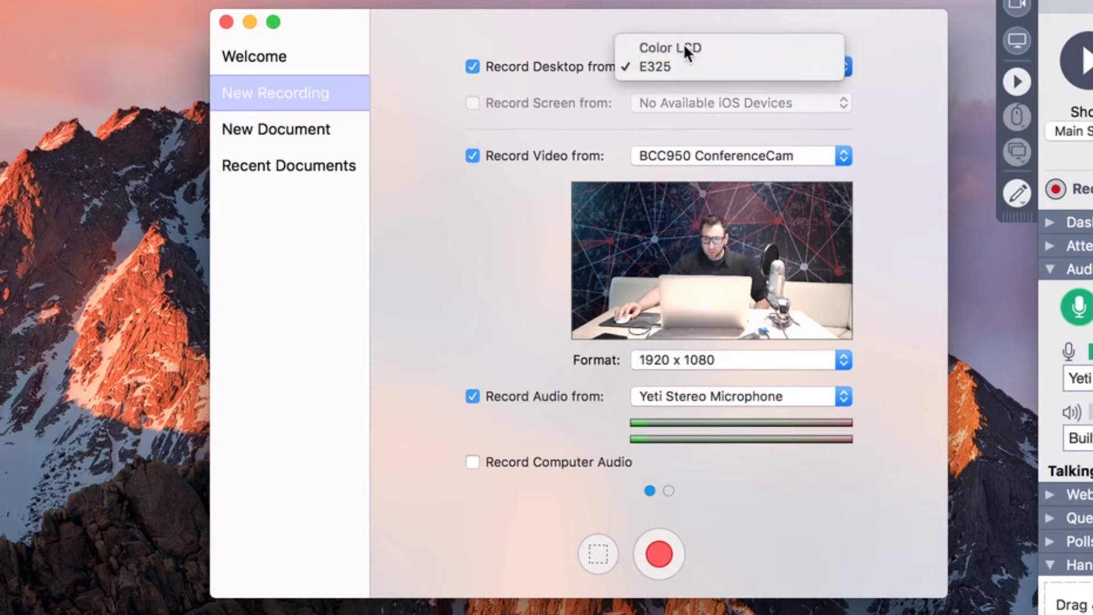
pyautogui.click(684, 46)
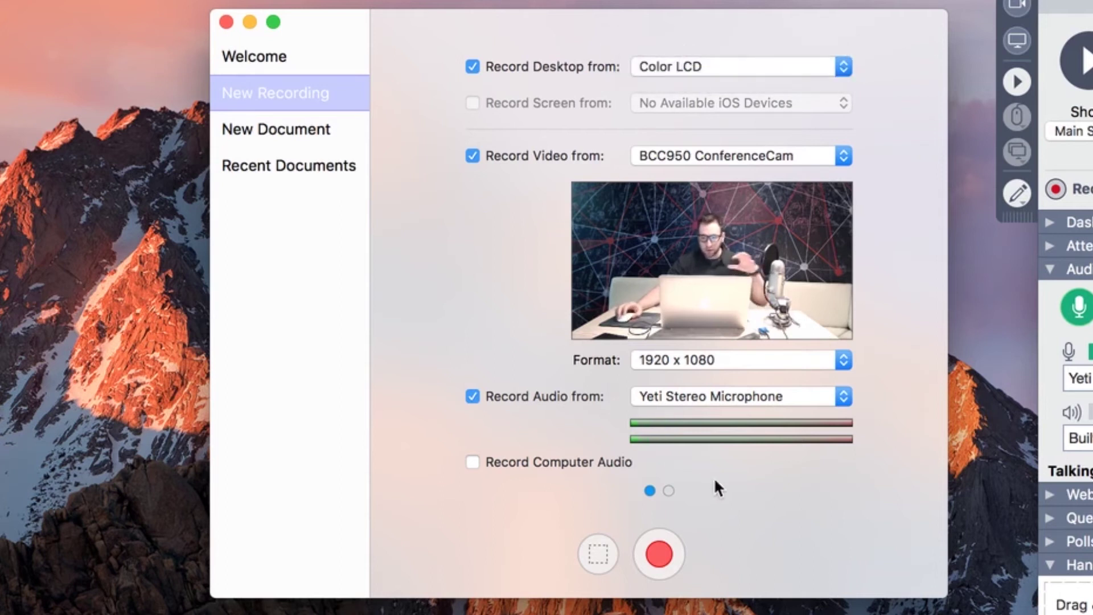
pyautogui.click(659, 561)
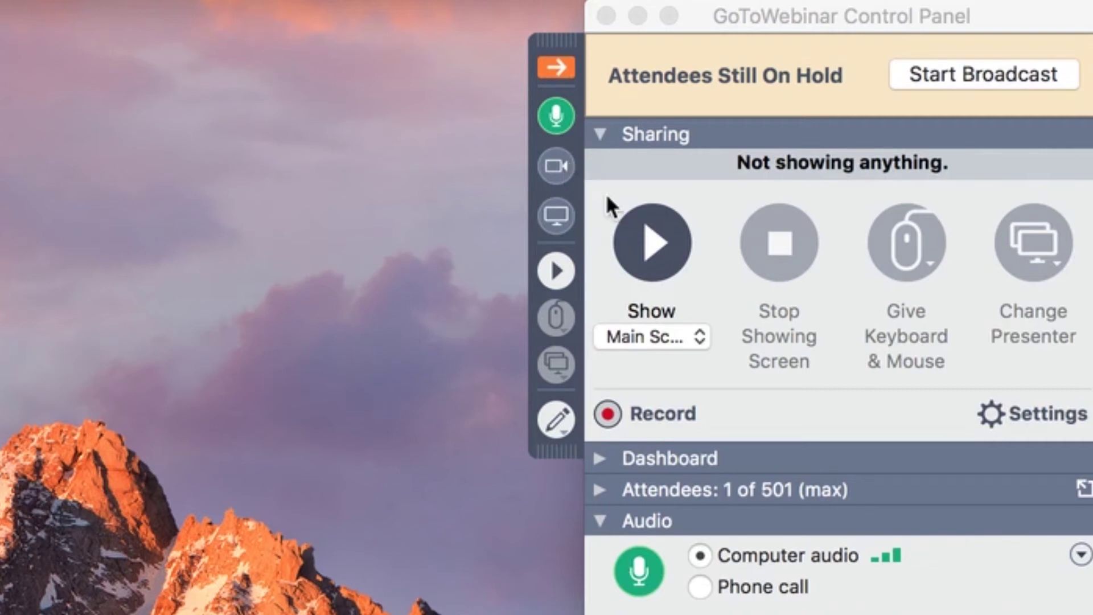
# - Share the webcam set Always in Front, raise its viewer, and start the Social Media Director slideshow
pyautogui.click(556, 166)
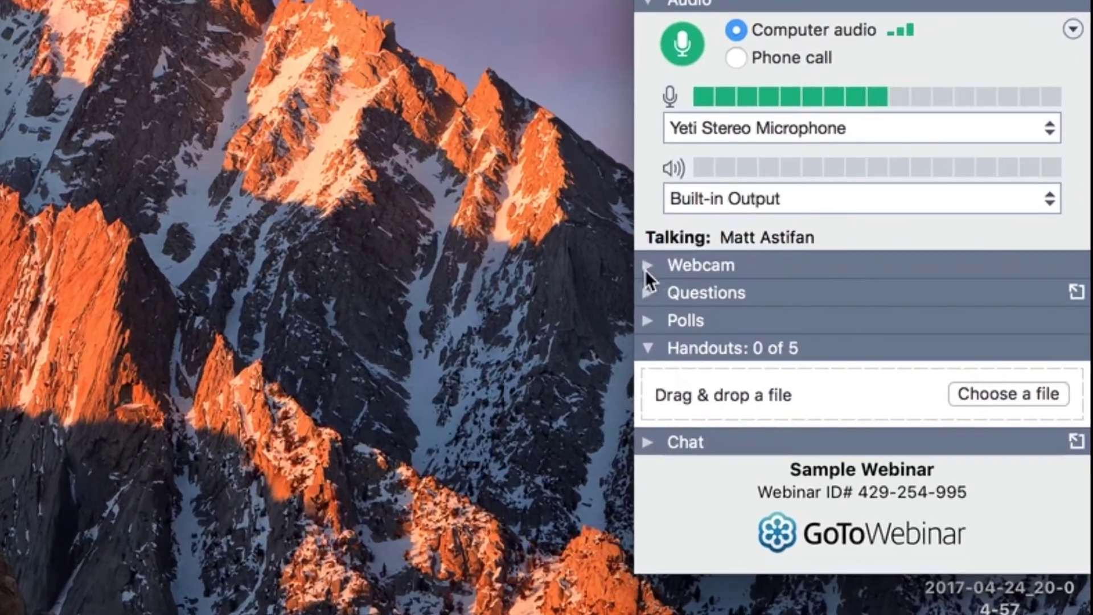
pyautogui.click(750, 332)
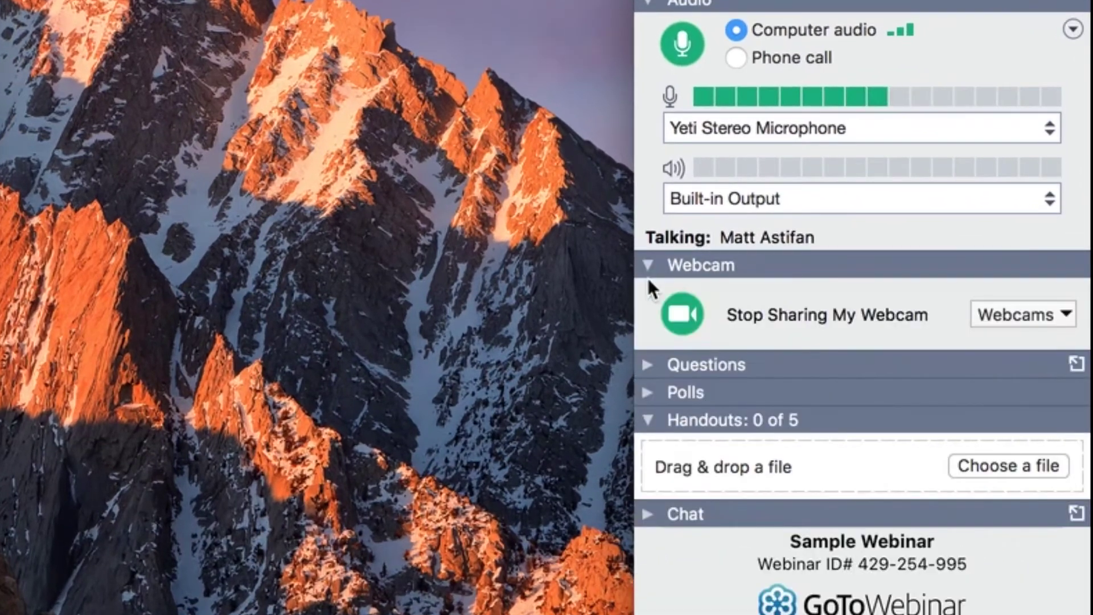
pyautogui.click(1044, 314)
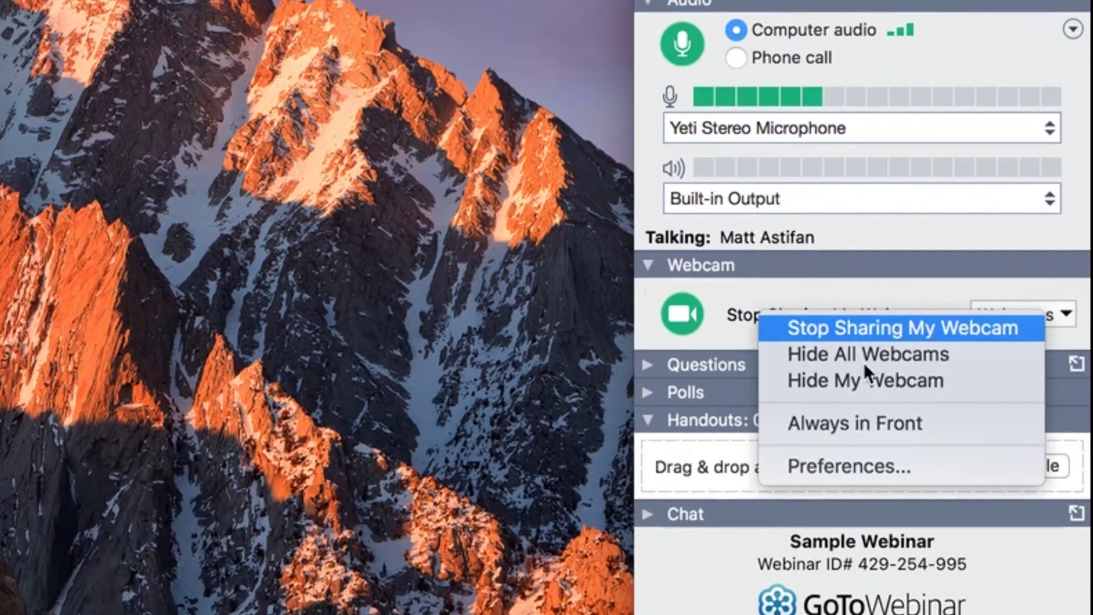
pyautogui.click(767, 432)
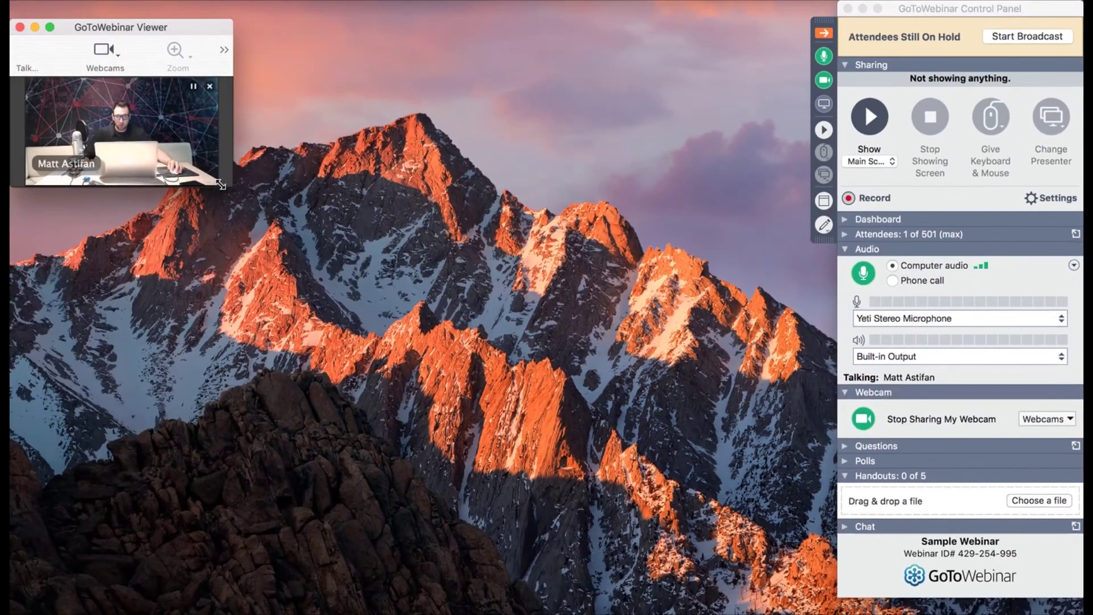
pyautogui.moveTo(174, 19); pyautogui.dragTo(175, 2)
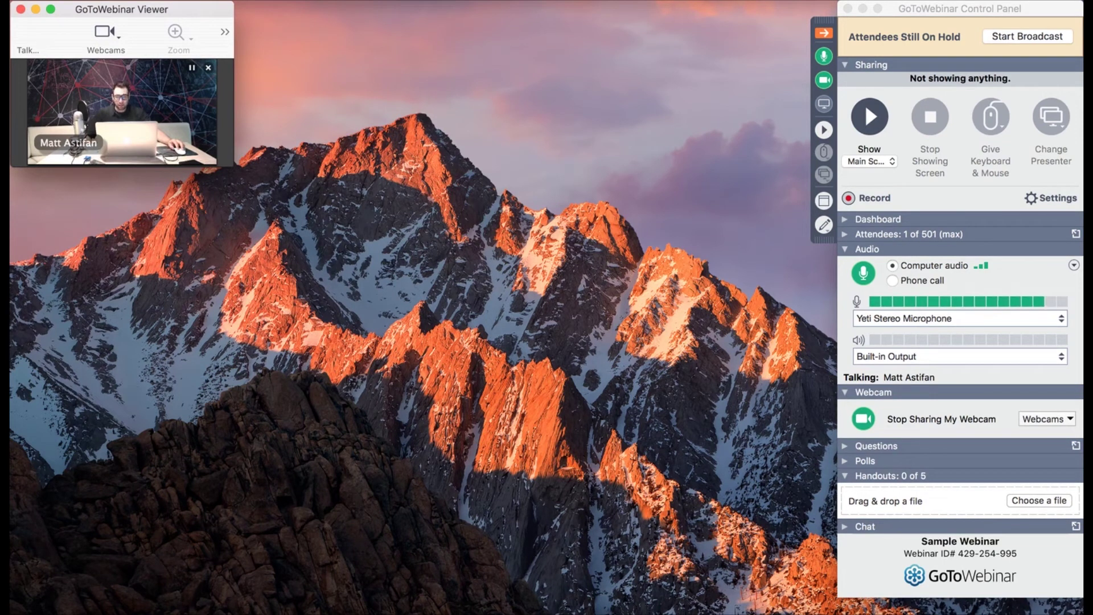
pyautogui.press('alt+super+p')
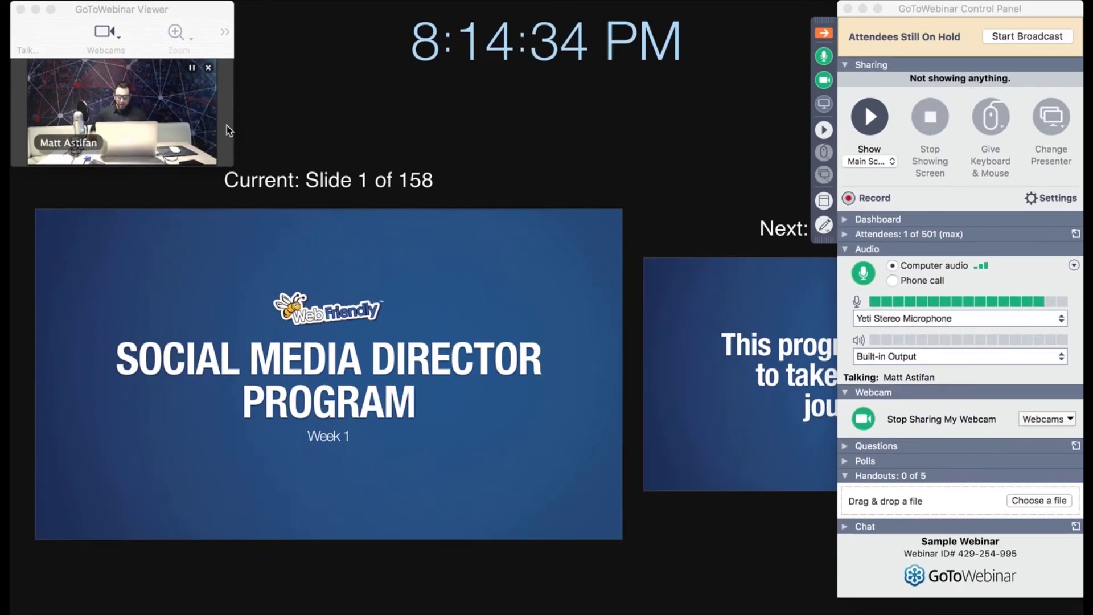
pyautogui.hotkey('shift', 'z')
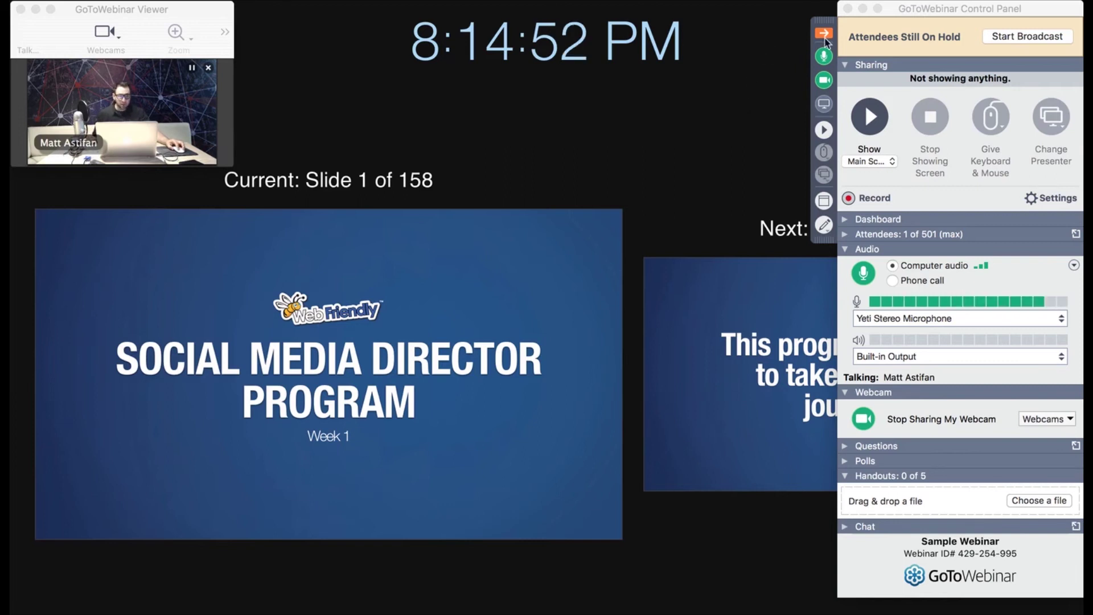
# - Stop the screen recording and put away the webinar control panel and webcam viewer
pyautogui.click(899, 90)
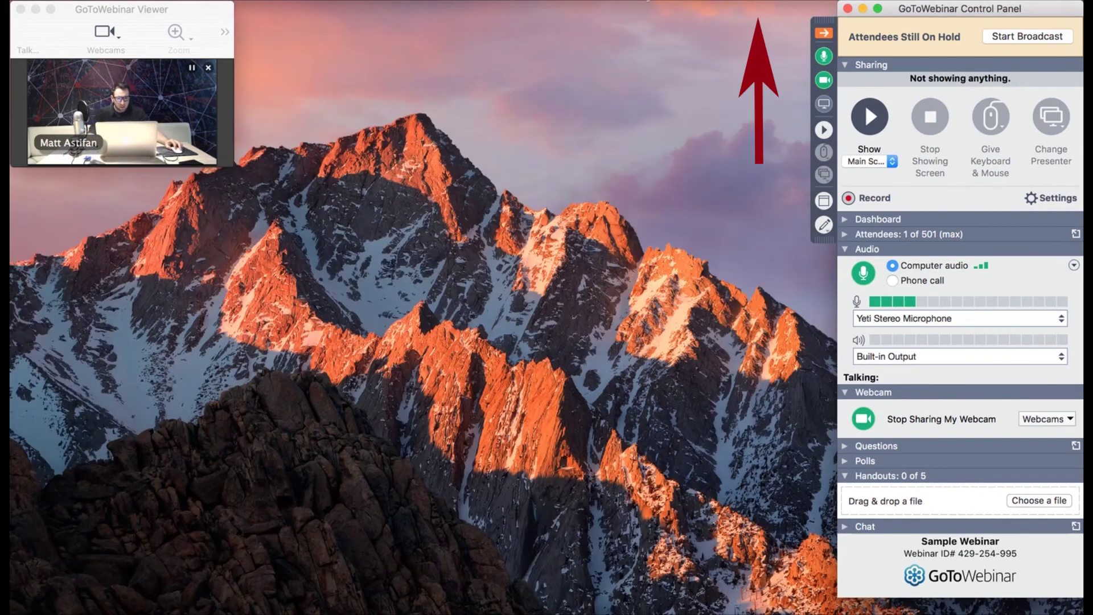
pyautogui.click(660, 3)
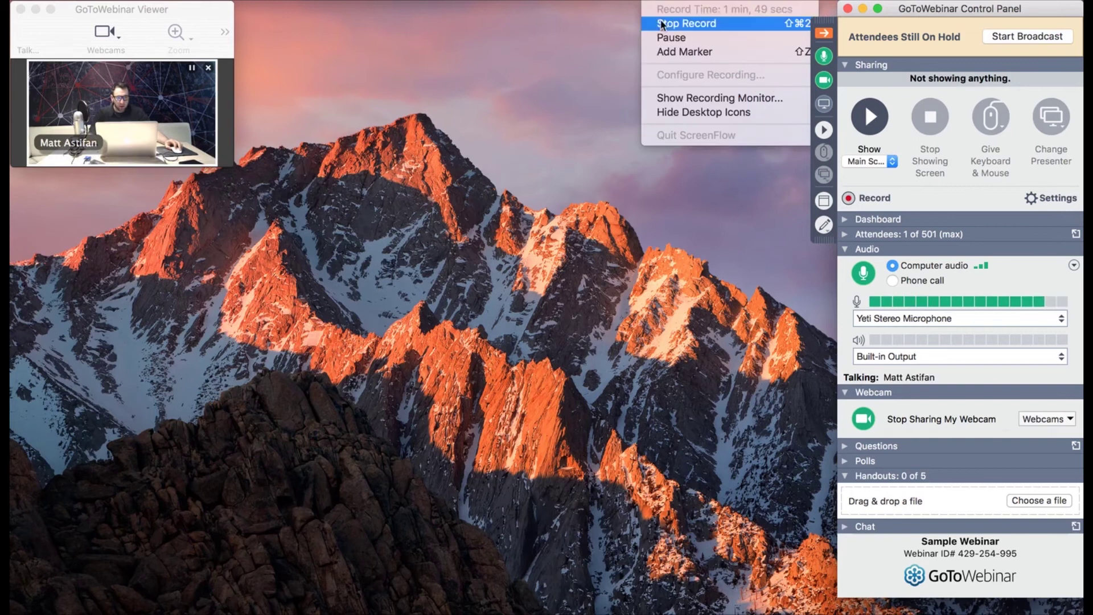
pyautogui.click(667, 27)
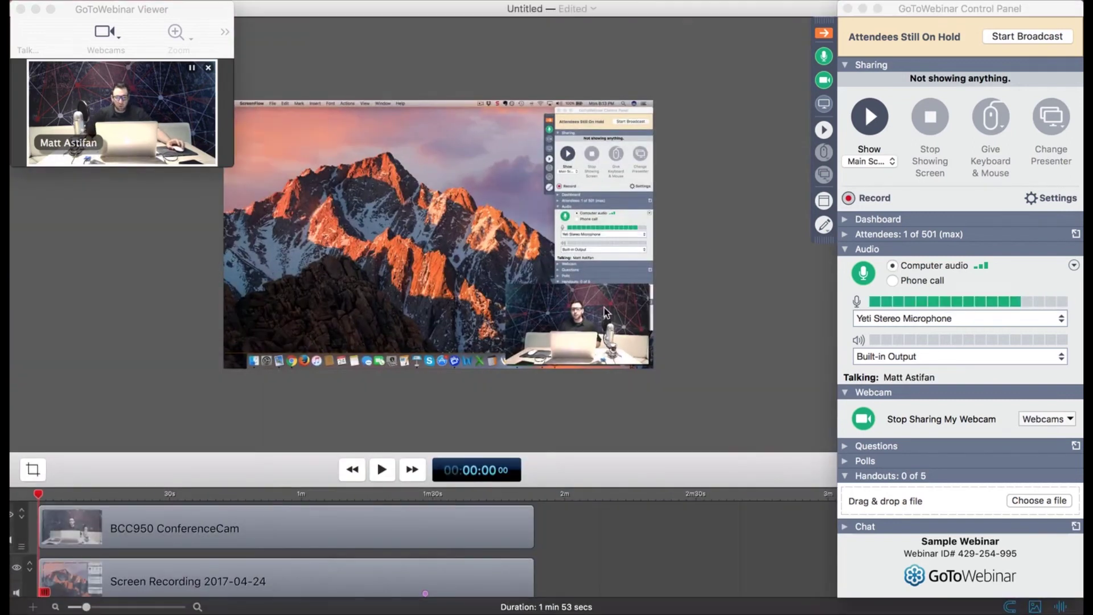
pyautogui.click(824, 33)
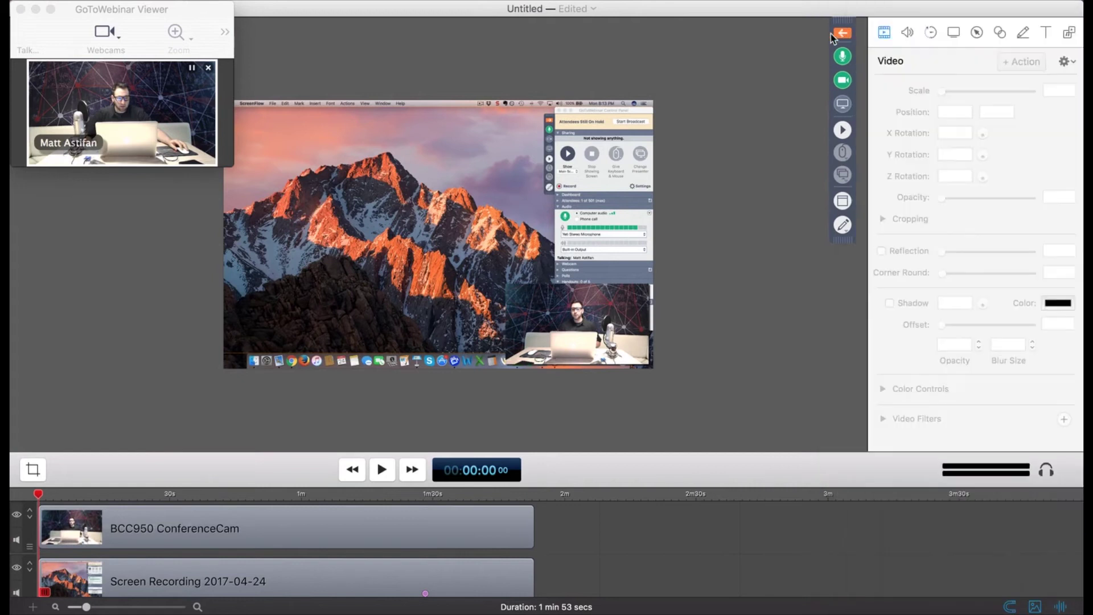
pyautogui.click(21, 10)
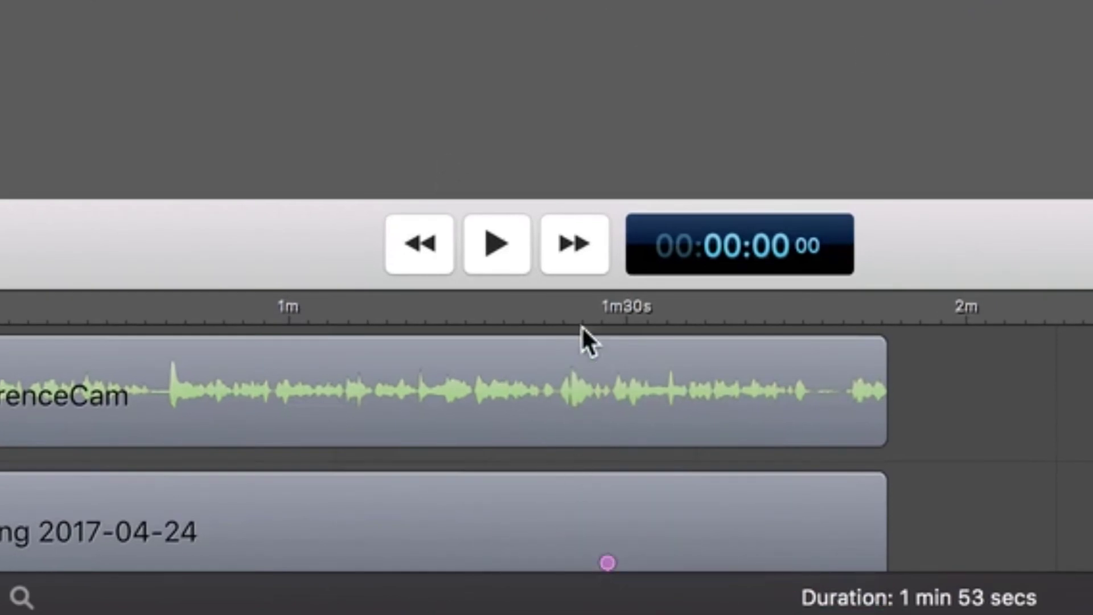
# - Try splitting both clips at about 1:28, then undo the split and deselect
pyautogui.moveTo(581, 317); pyautogui.dragTo(594, 312)
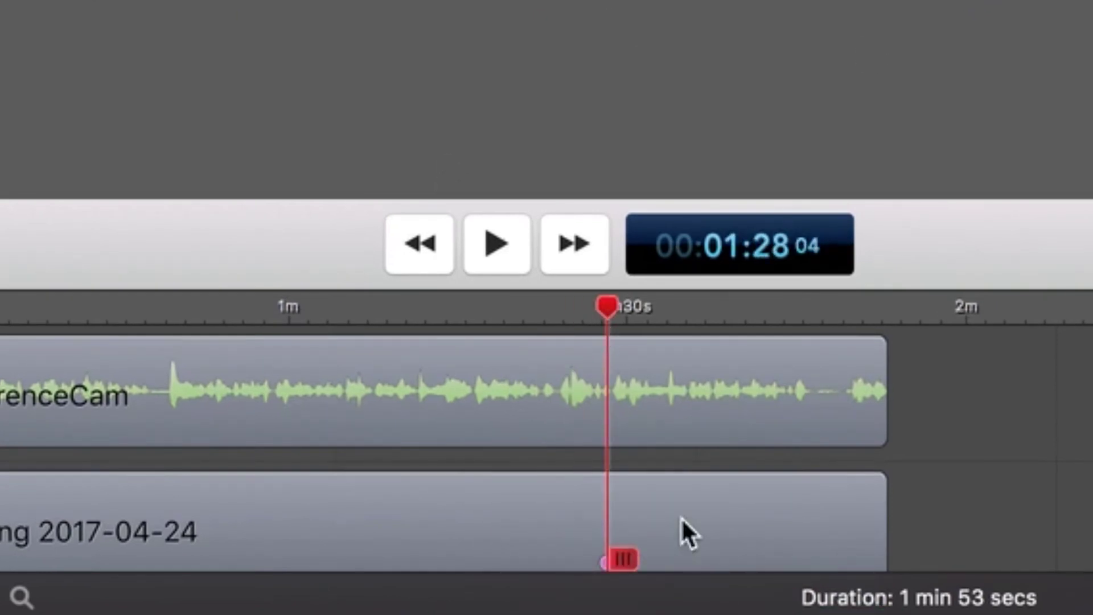
pyautogui.moveTo(1028, 396); pyautogui.dragTo(654, 553)
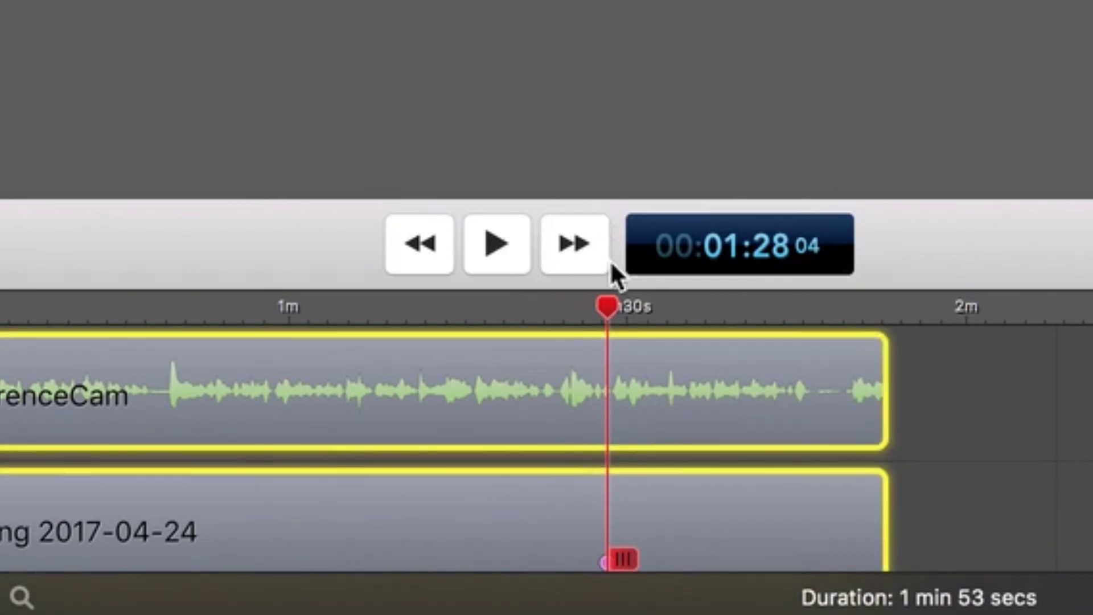
pyautogui.moveTo(610, 286); pyautogui.dragTo(588, 63)
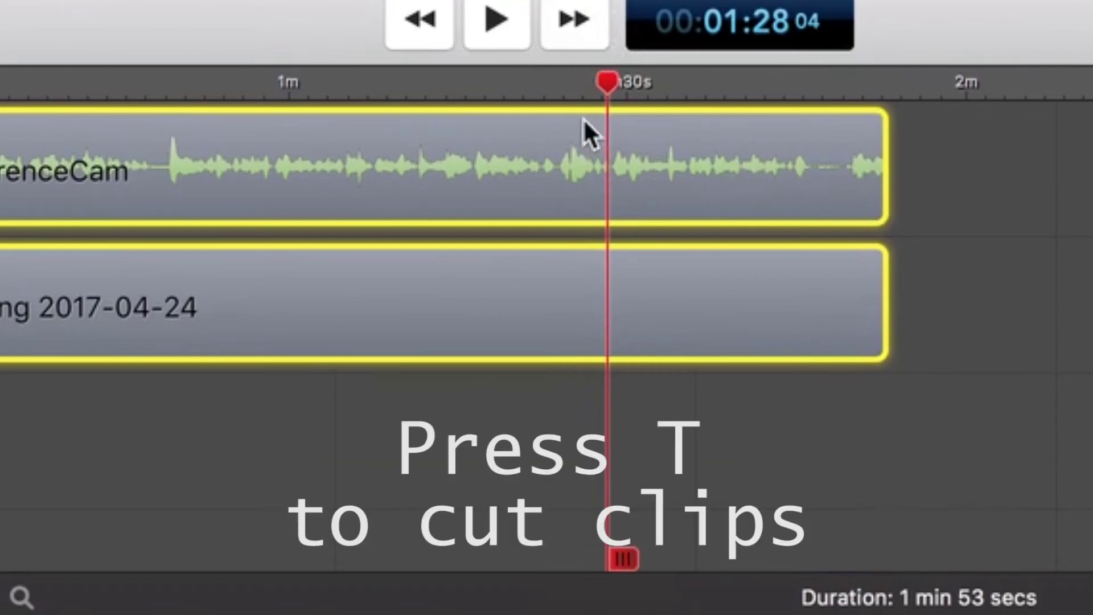
pyautogui.press('t')
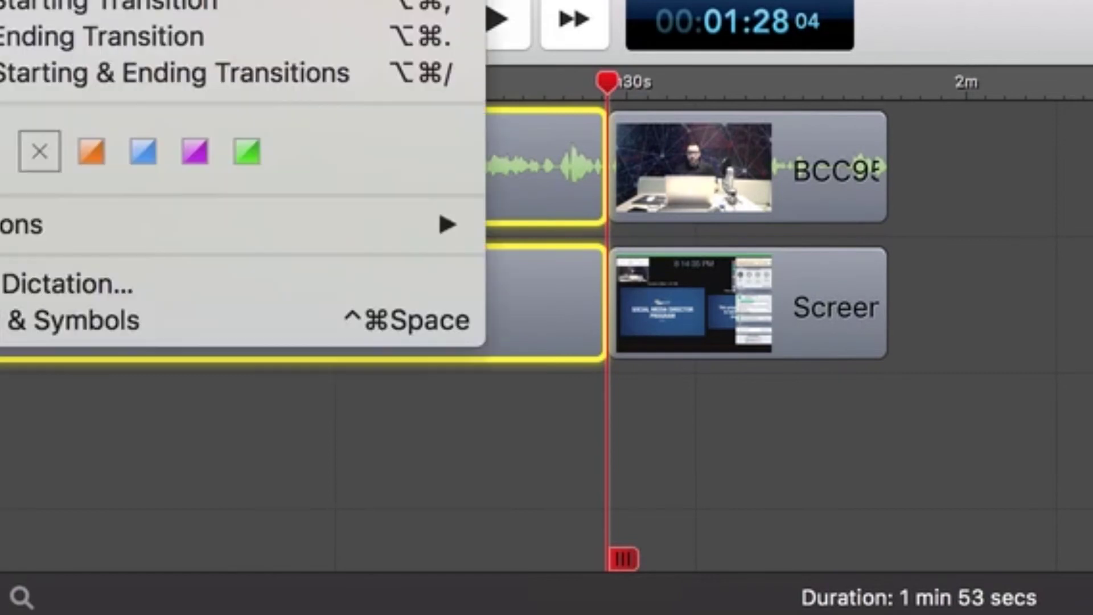
pyautogui.press('super+z')
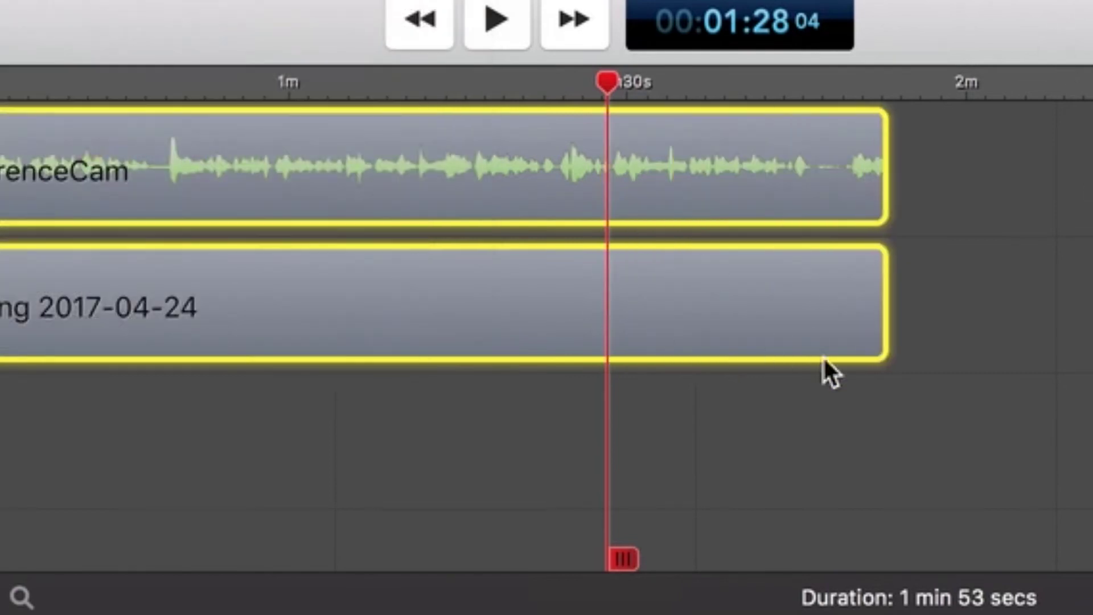
pyautogui.click(219, 244)
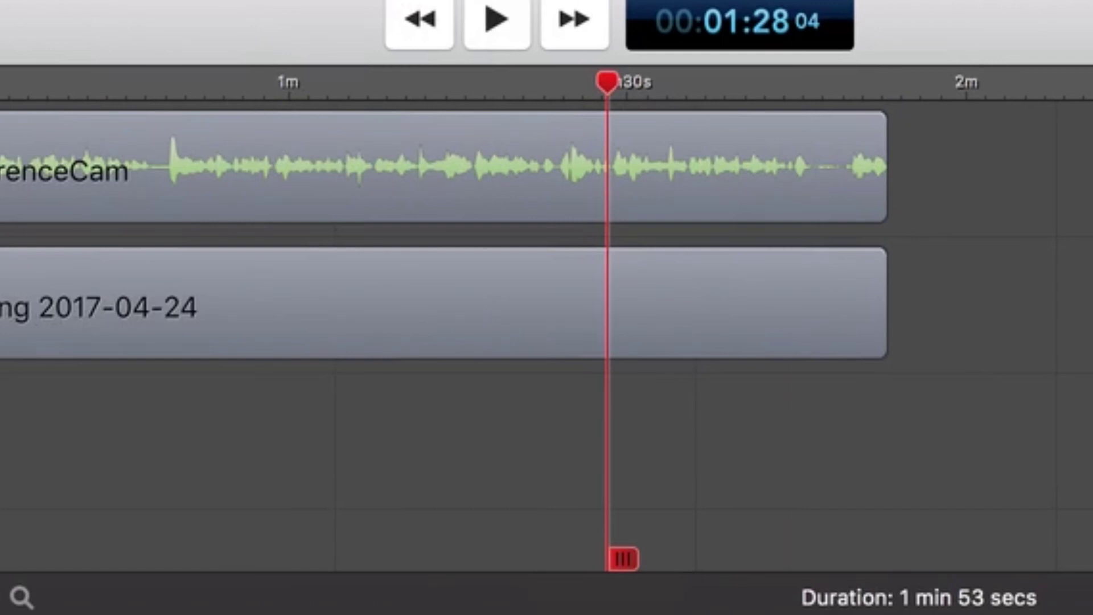
# - Detach the ConferenceCam clip's audio onto its own track, then select the webcam clip at 0:46
pyautogui.click(49, 151)
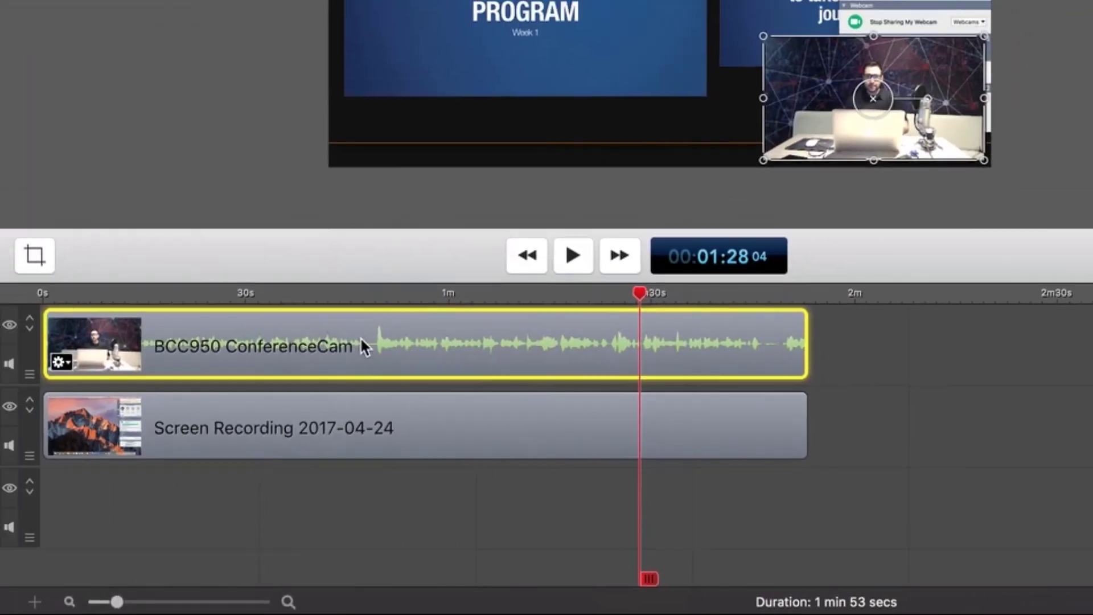
pyautogui.rightClick(362, 346)
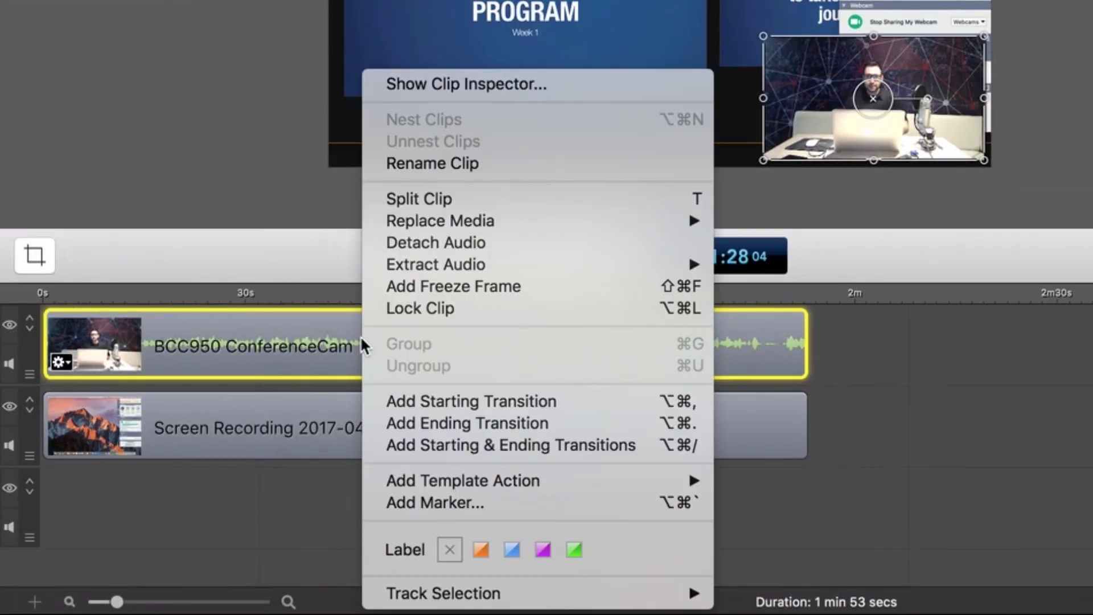
pyautogui.click(418, 243)
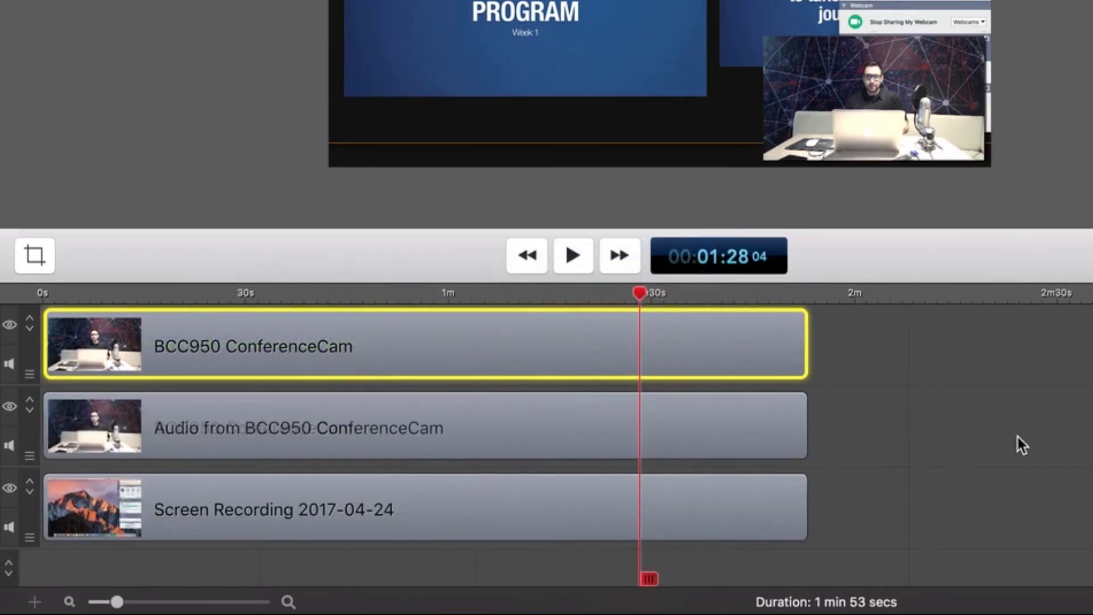
pyautogui.click(401, 344)
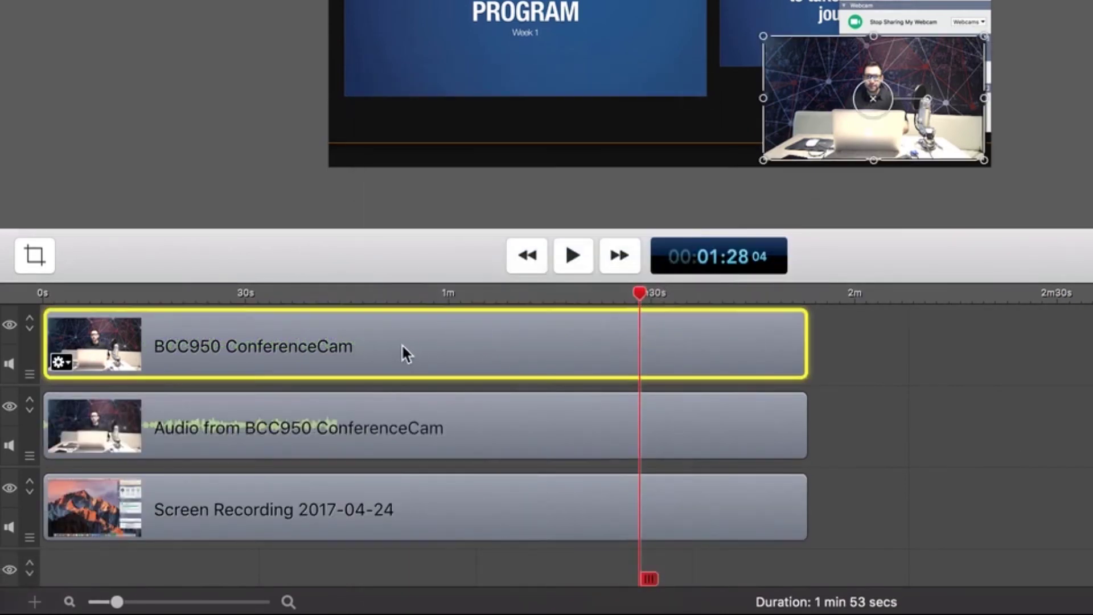
pyautogui.click(495, 425)
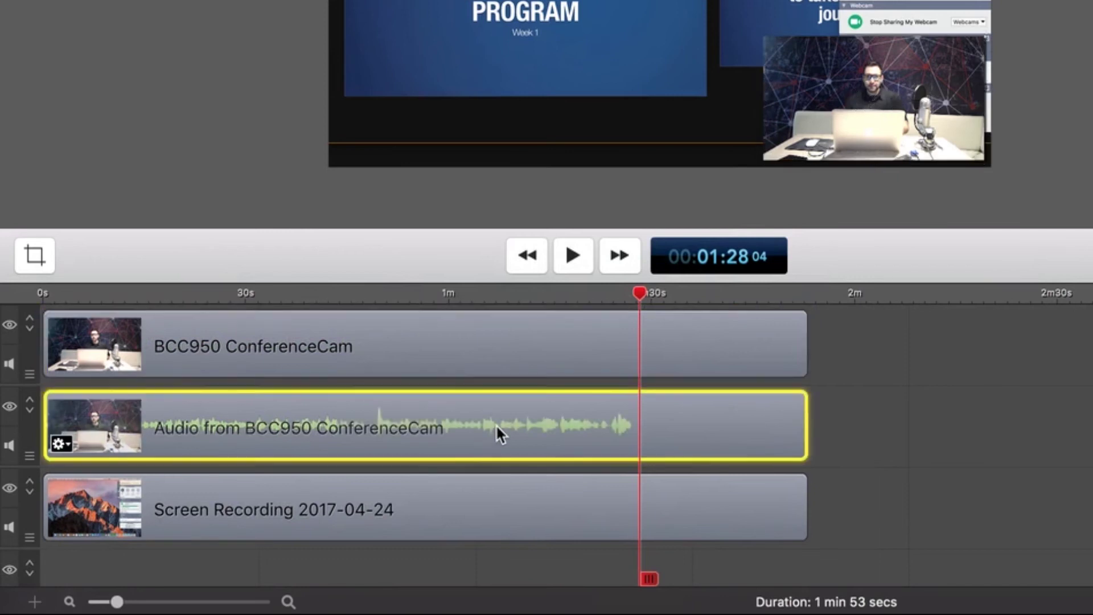
pyautogui.click(483, 490)
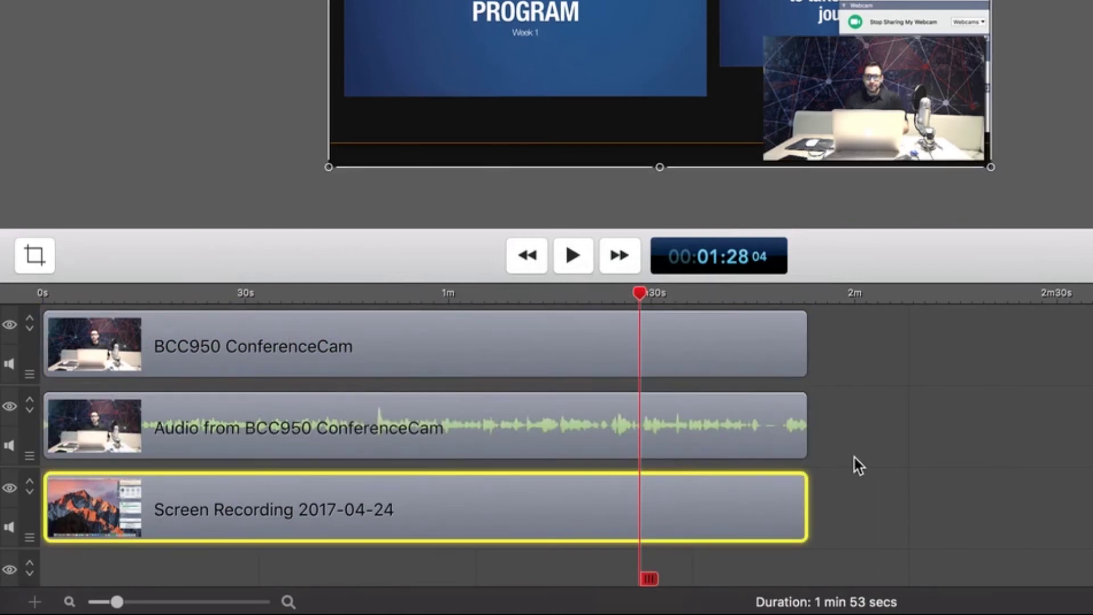
pyautogui.click(839, 487)
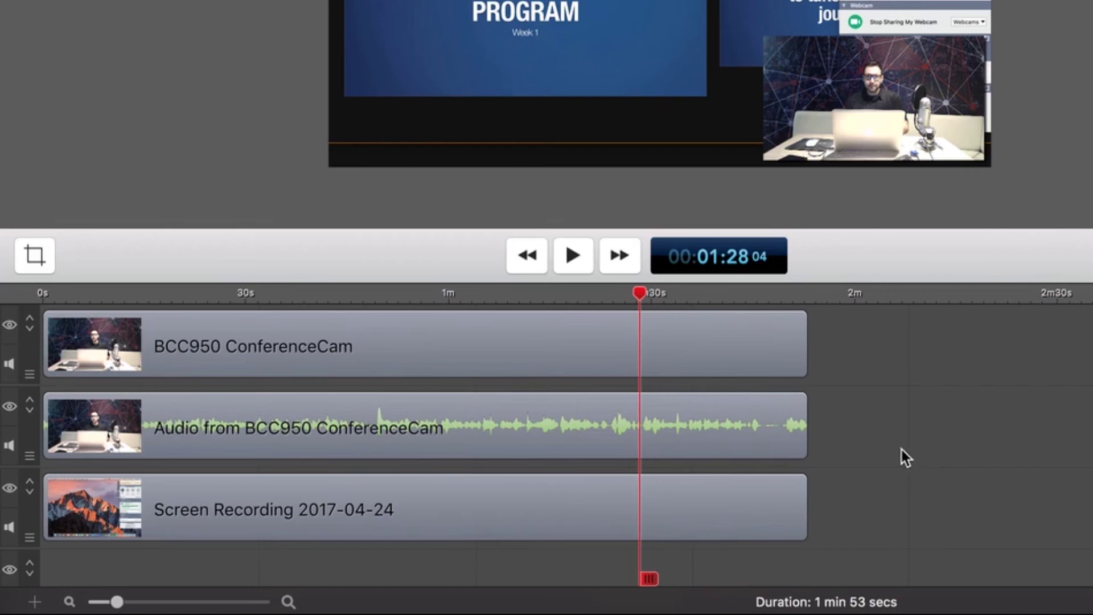
pyautogui.click(357, 293)
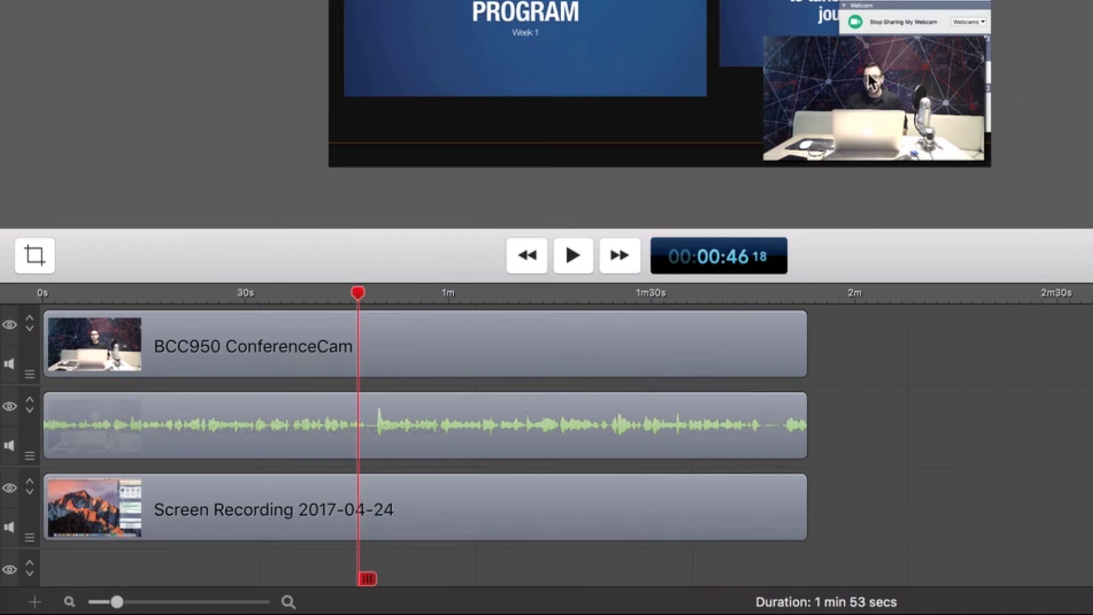
pyautogui.click(863, 157)
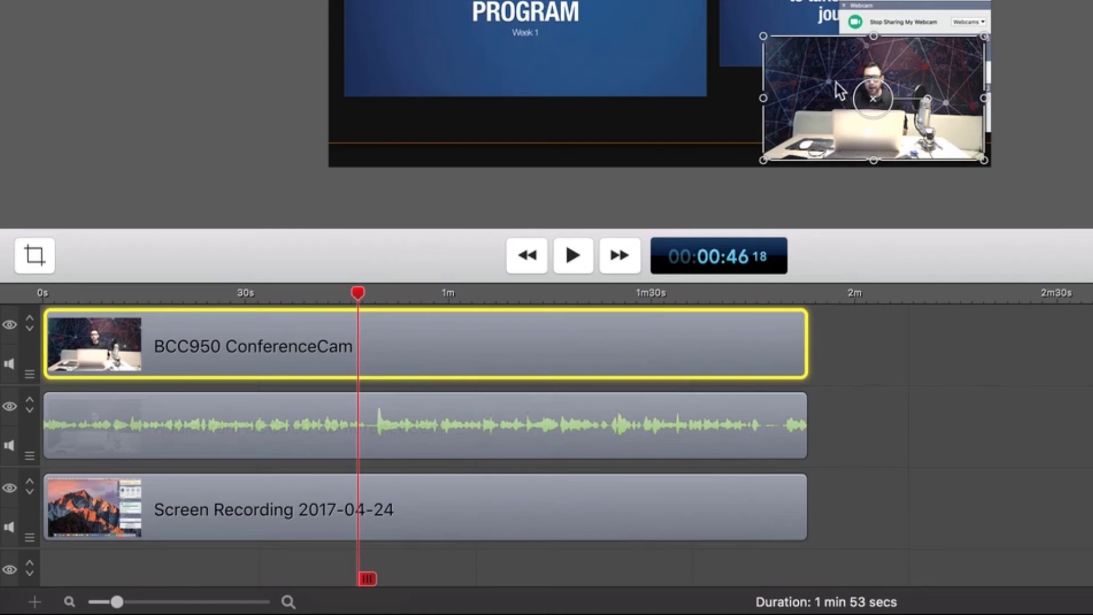
# - Split the webcam clip at 0:46 and 0:58 and delete the piece between them
pyautogui.press('t')
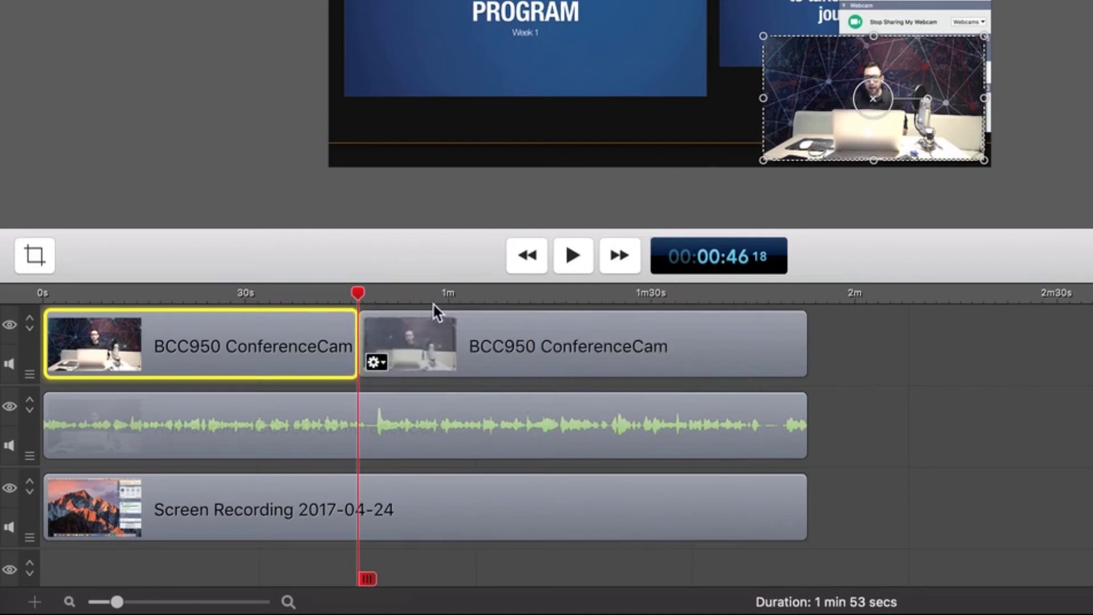
pyautogui.click(439, 295)
pyautogui.click(416, 325)
pyautogui.press('t')
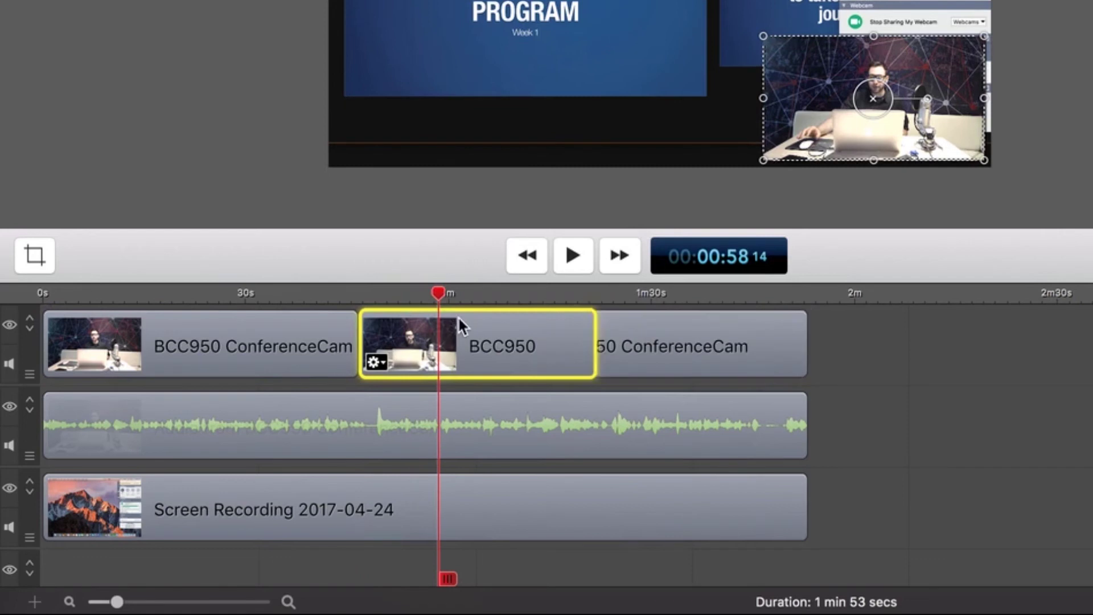
pyautogui.press('Delete')
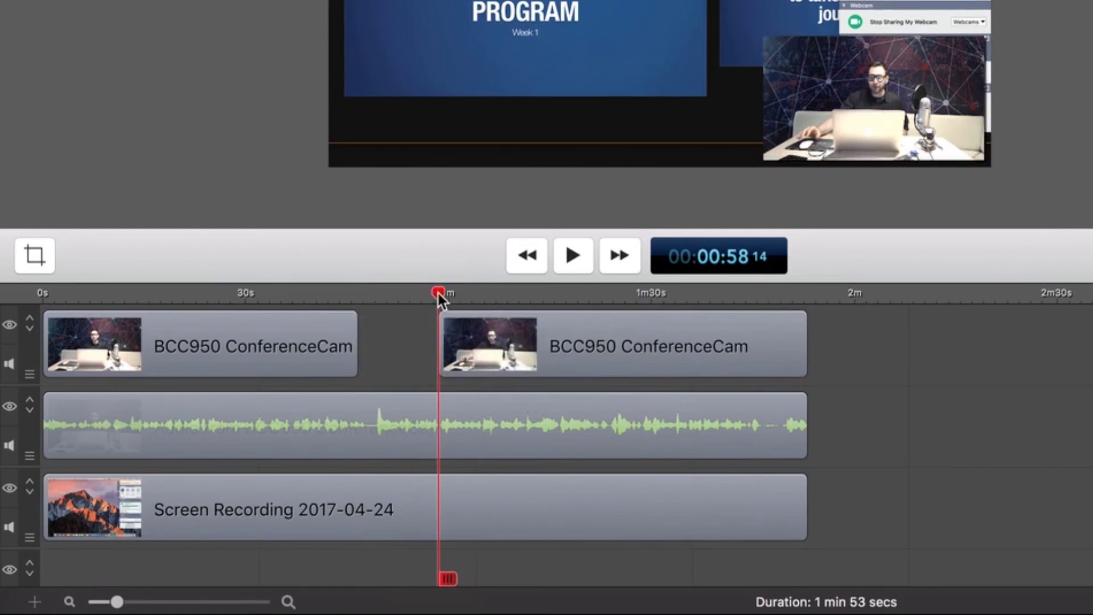
# - Mute the sound and play back around 0:44–0:58 to check the webcam gap
pyautogui.click(428, 294)
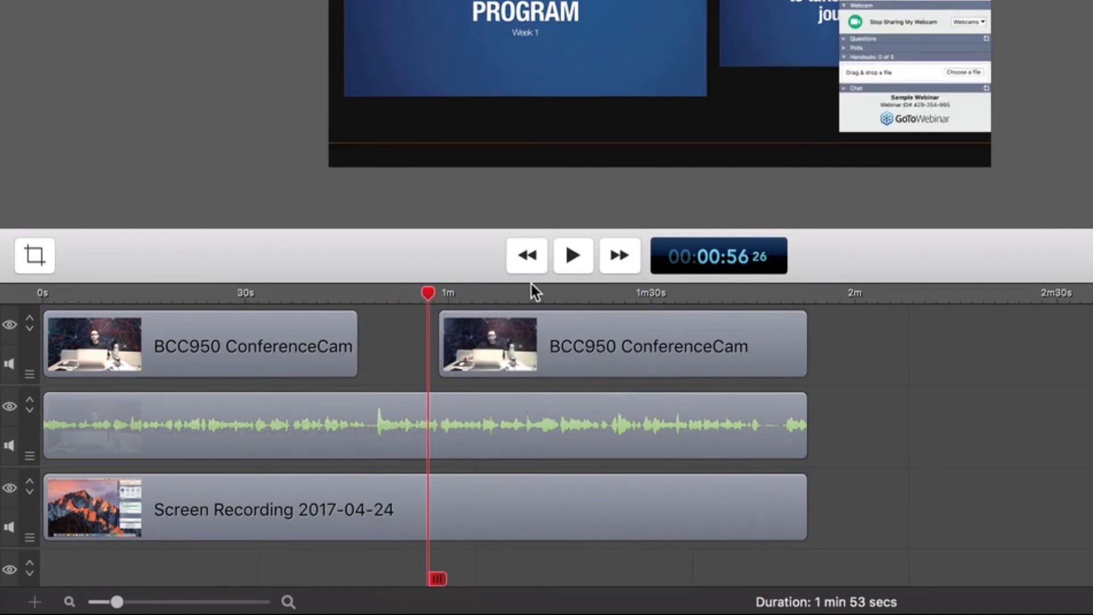
pyautogui.press('XF86AudioMute')
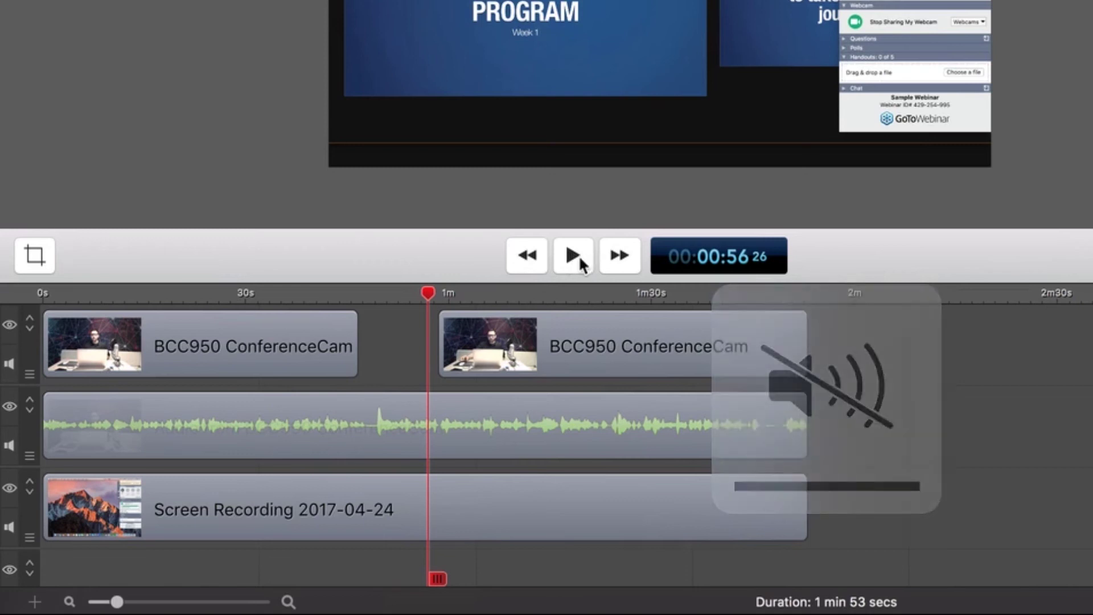
pyautogui.click(578, 255)
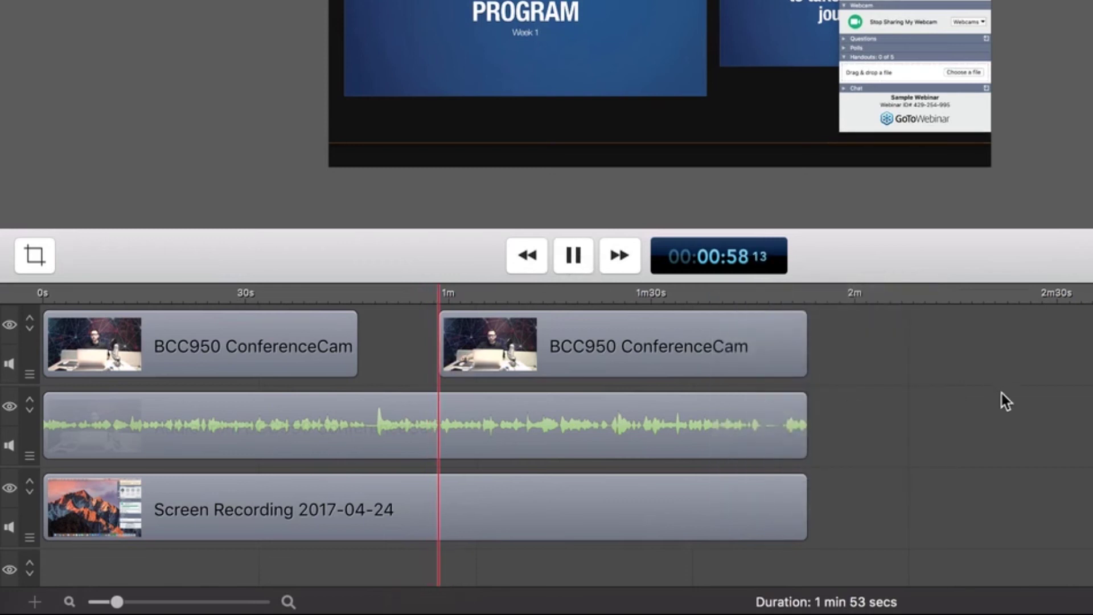
pyautogui.click(342, 294)
pyautogui.moveTo(449, 322)
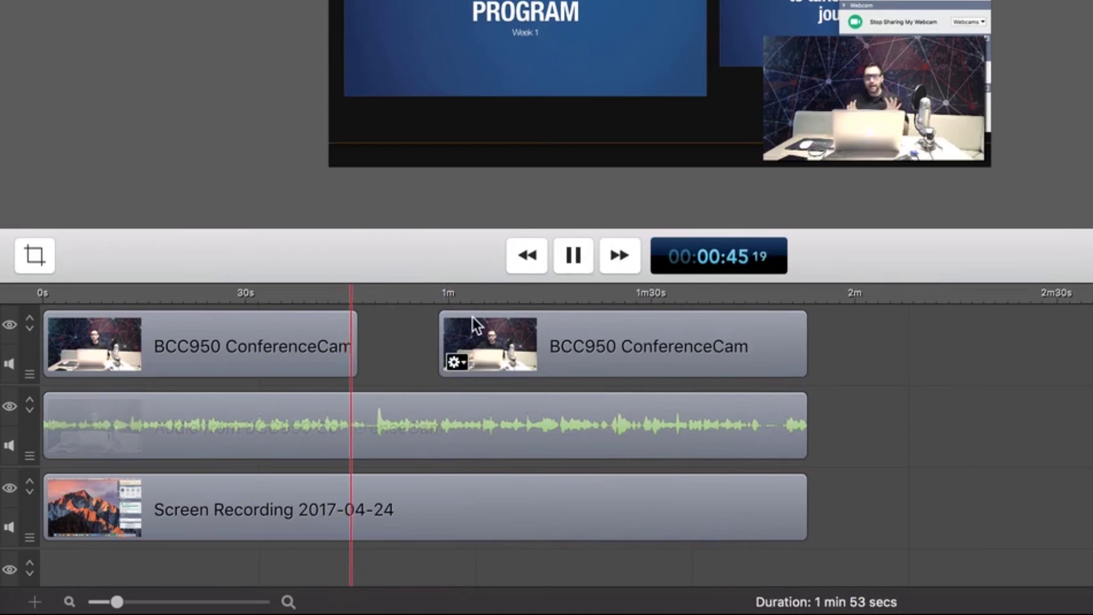
pyautogui.click(436, 293)
pyautogui.moveTo(559, 307)
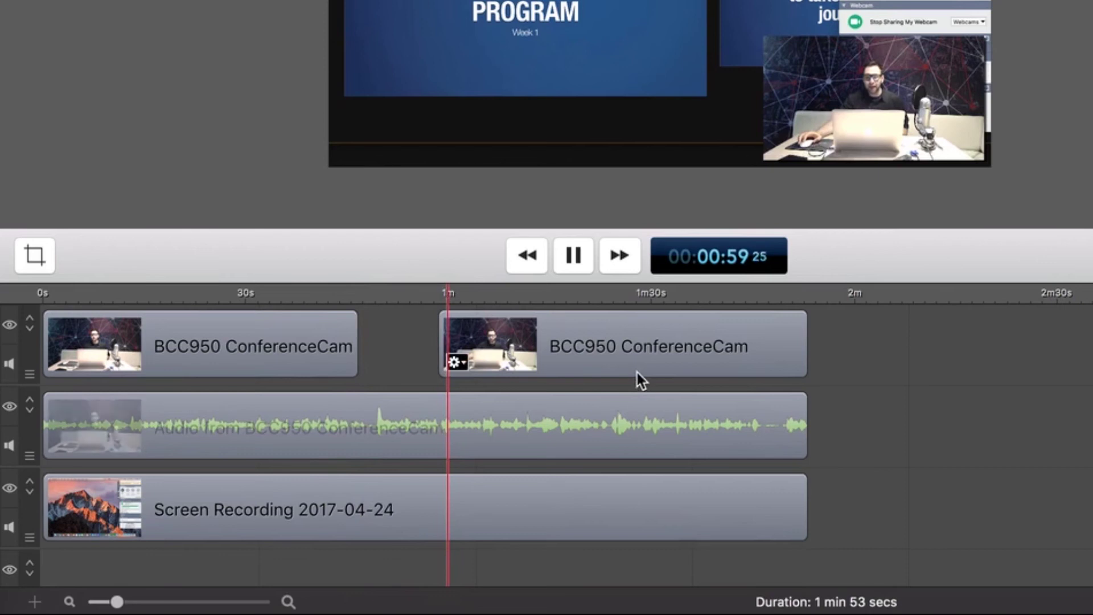
pyautogui.click(772, 417)
# - Select the second webcam, audio and screen clips and split all three at 1:46
pyautogui.moveTo(870, 319); pyautogui.dragTo(700, 555)
pyautogui.click(752, 289)
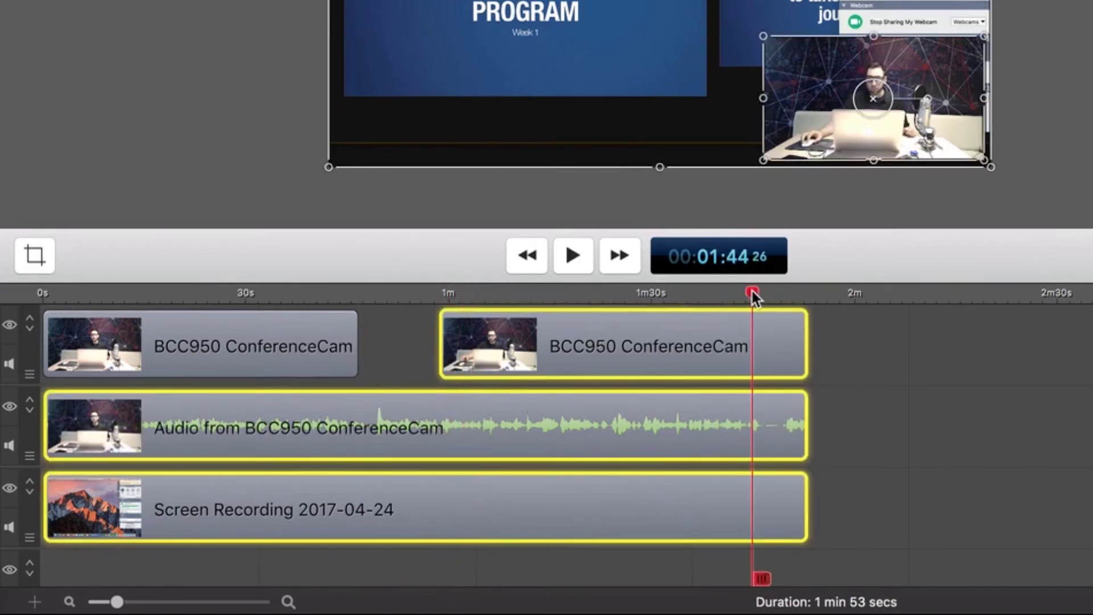
pyautogui.click(577, 258)
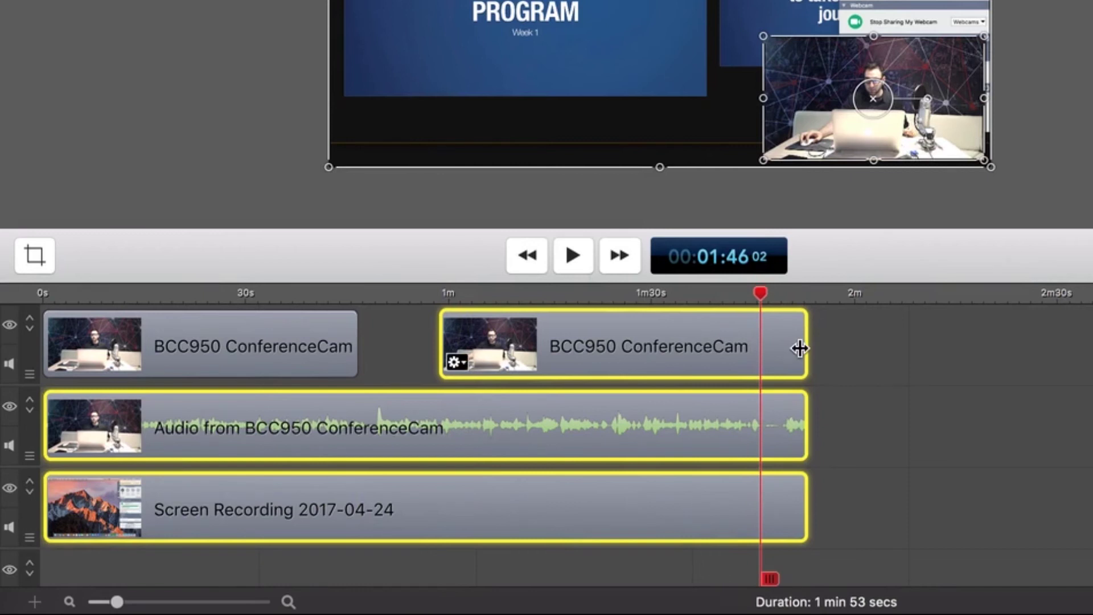
pyautogui.press('t')
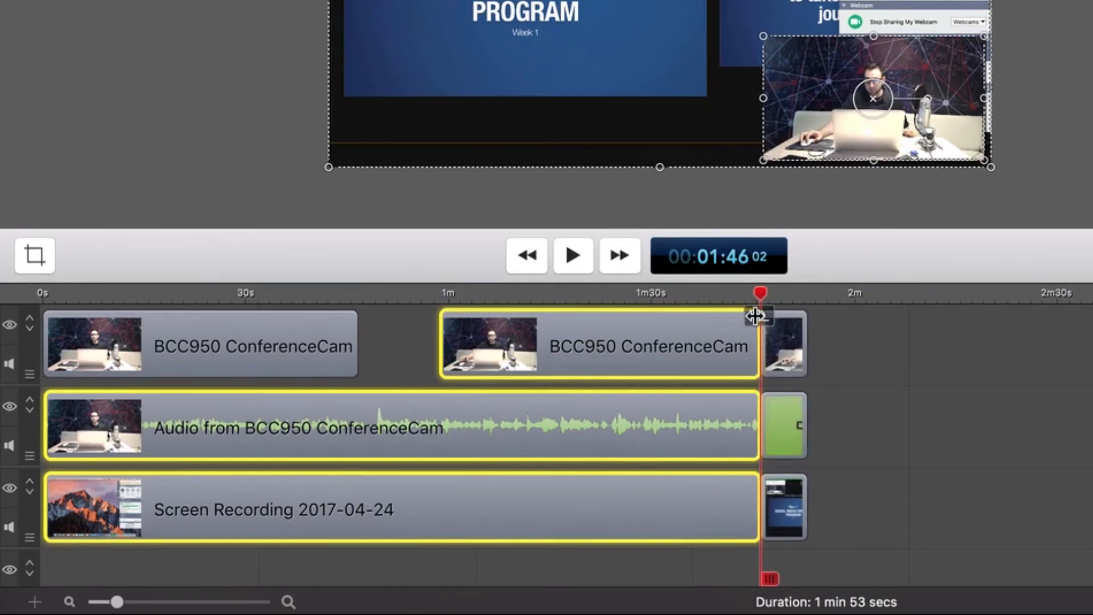
# - Split the three clips again at 1:50 and delete the four-second section between
pyautogui.scroll(3, 242, 576)
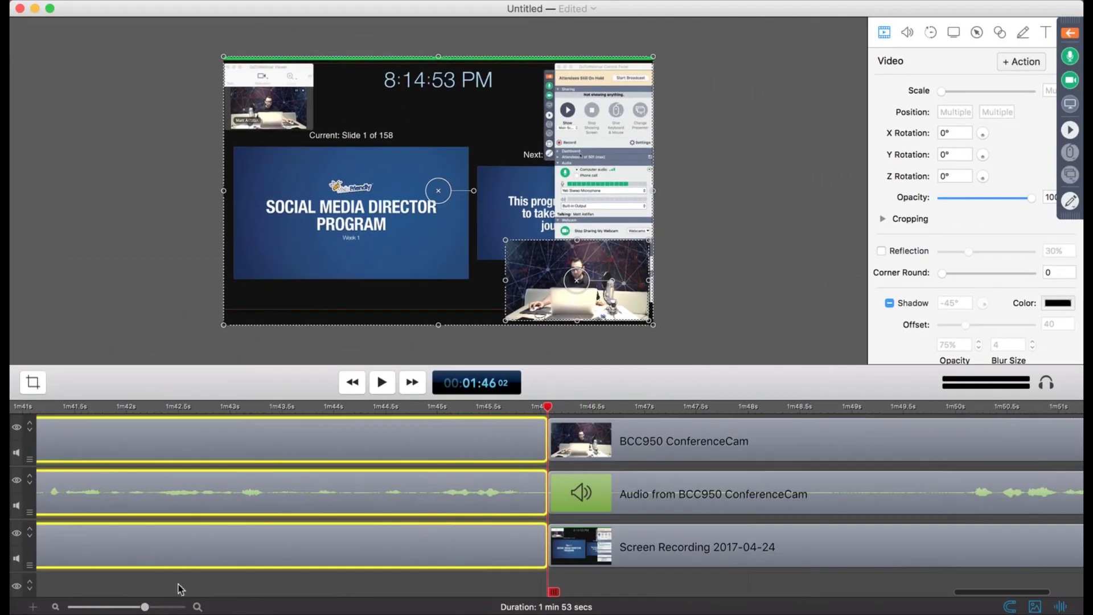
pyautogui.moveTo(908, 580); pyautogui.dragTo(898, 433)
pyautogui.click(956, 406)
pyautogui.moveTo(961, 406); pyautogui.dragTo(970, 408)
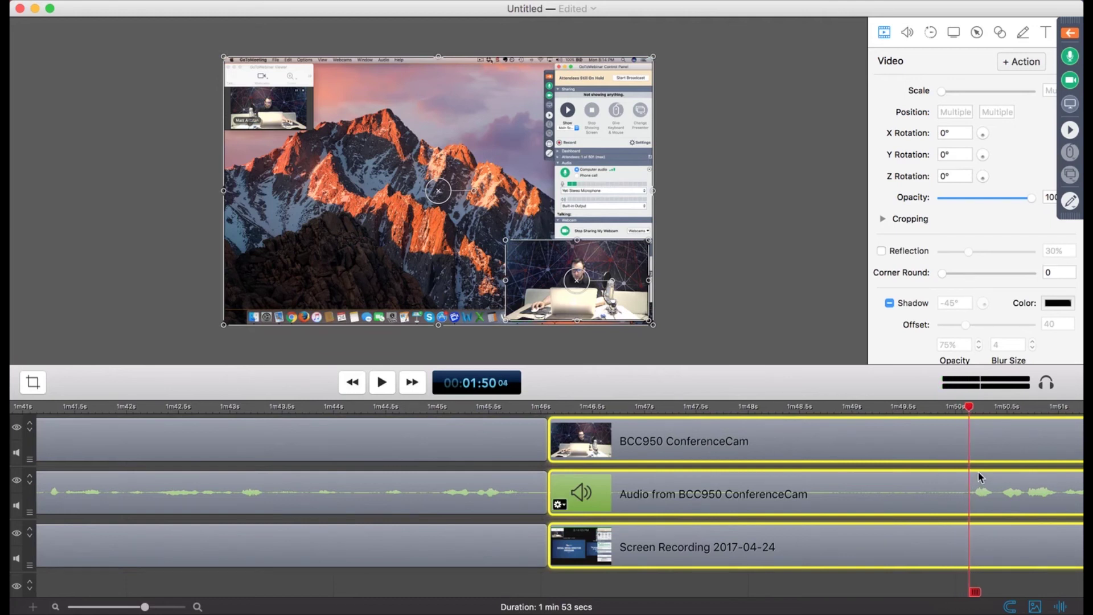
pyautogui.press('t')
pyautogui.press('Delete')
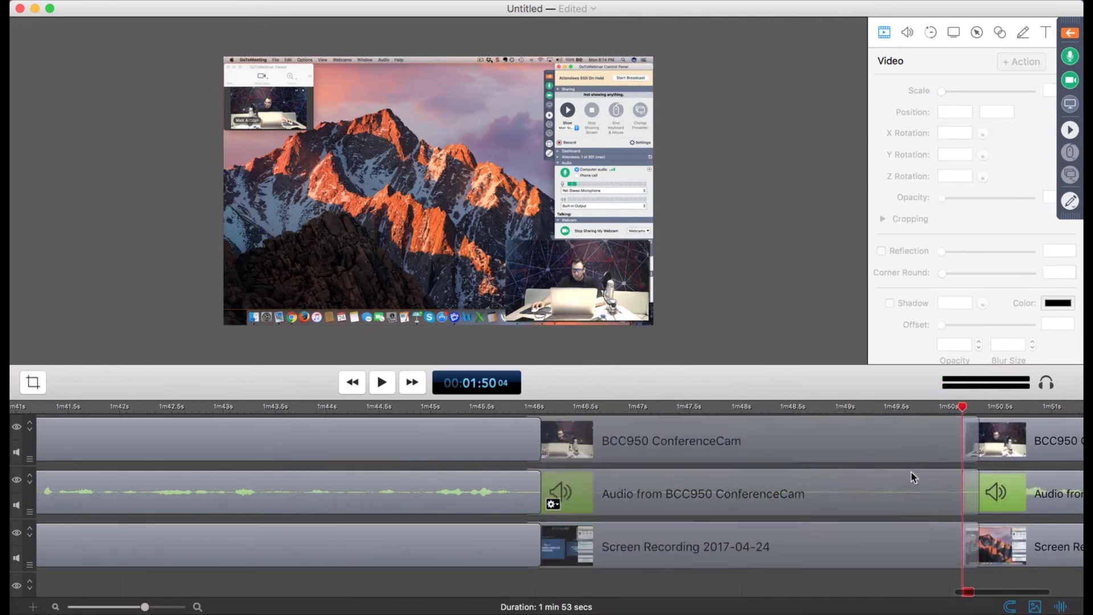
# - Slide the right-hand clips left to close the gap
pyautogui.moveTo(928, 445); pyautogui.dragTo(606, 524)
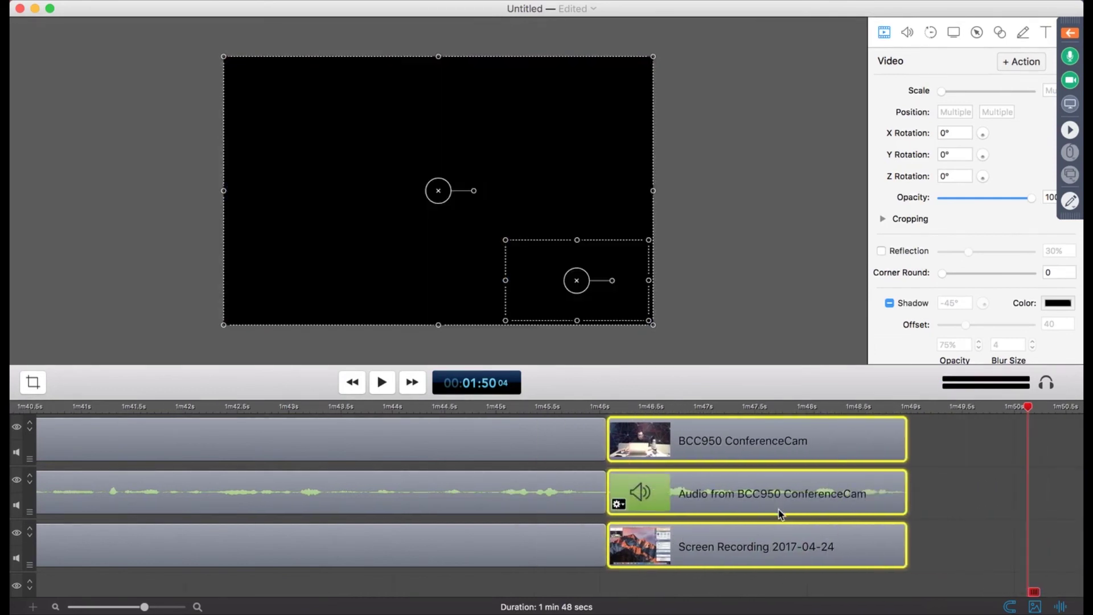
pyautogui.click(957, 494)
pyautogui.hscroll(-3, 228, 444)
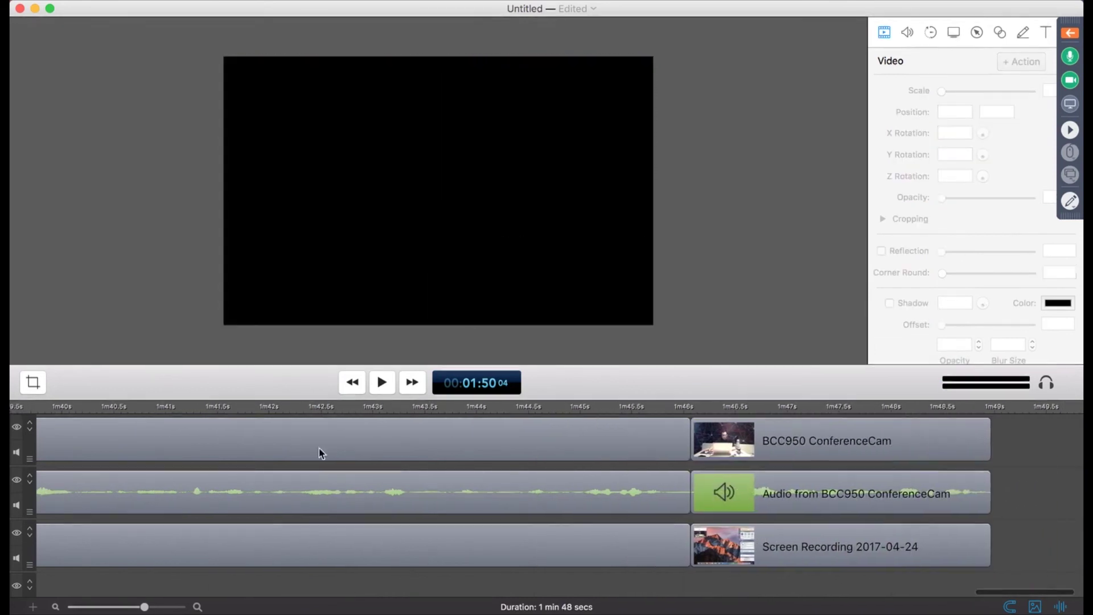
pyautogui.hscroll(3, 119, 442)
pyautogui.hscroll(-1, 284, 439)
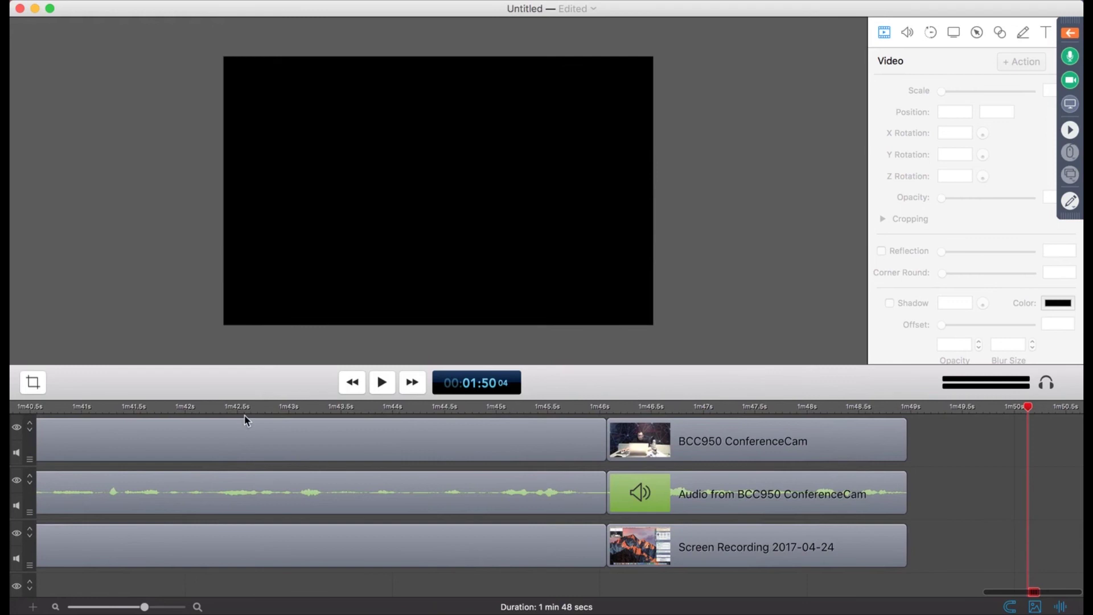
# - Play back from about 1:42 to check the join near 1:48
pyautogui.click(221, 405)
pyautogui.press('space')
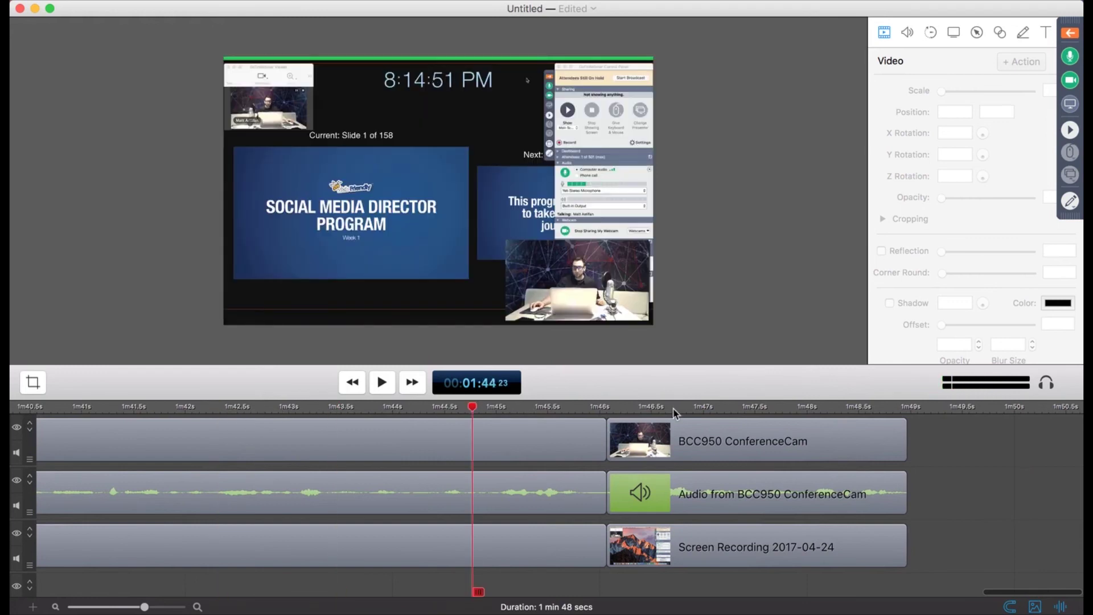
pyautogui.click(723, 406)
pyautogui.click(869, 405)
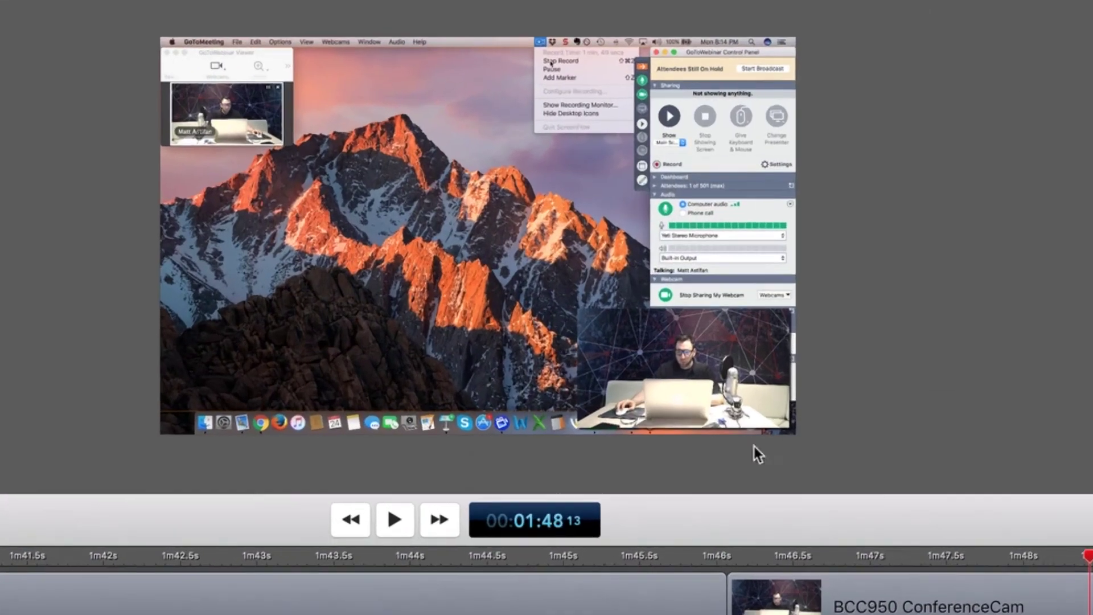
pyautogui.click(568, 272)
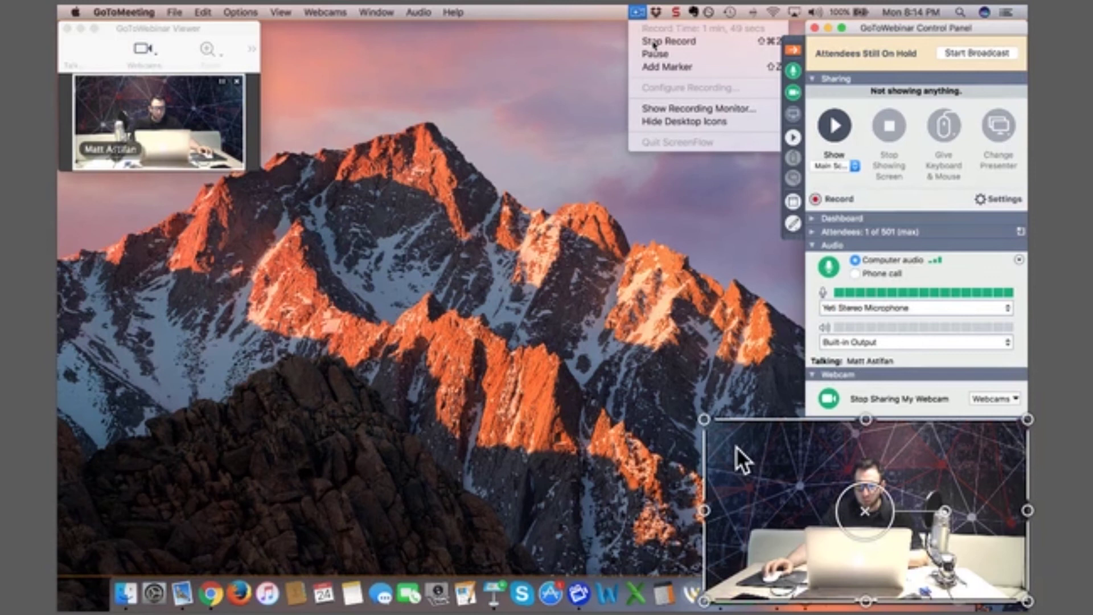
# - Nudge the webcam overlay down and scale it down from its top-left corner
pyautogui.moveTo(756, 459); pyautogui.dragTo(757, 468)
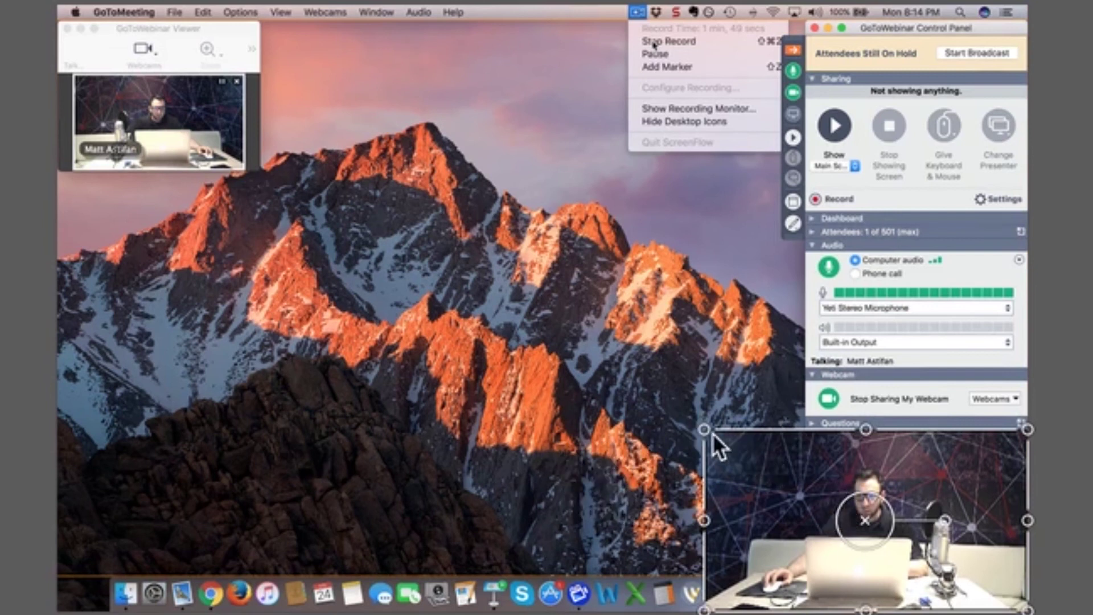
pyautogui.moveTo(703, 429); pyautogui.dragTo(734, 449)
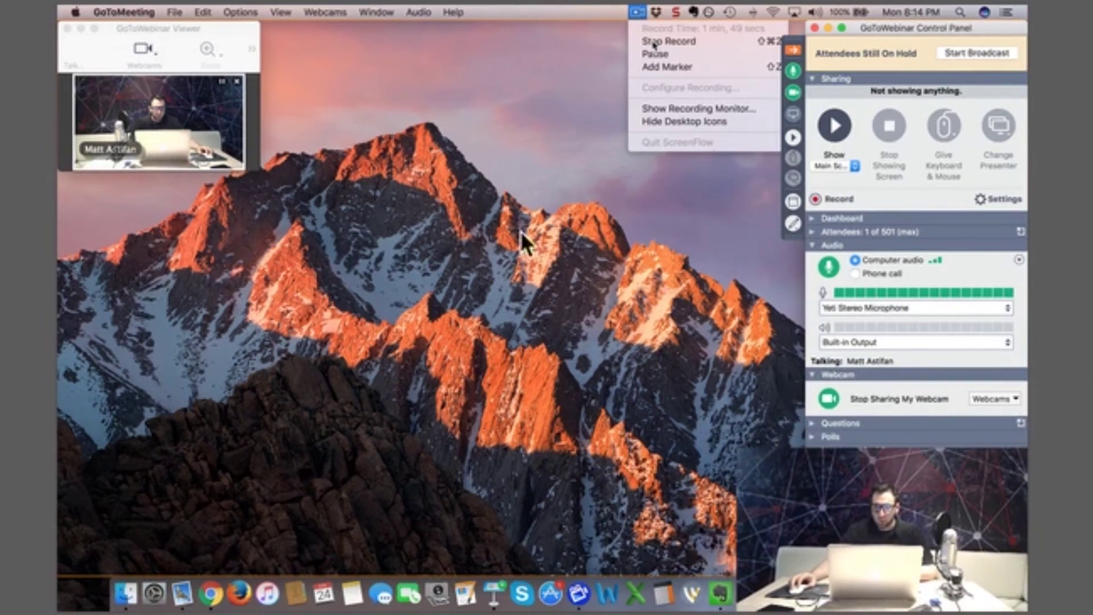
pyautogui.click(842, 528)
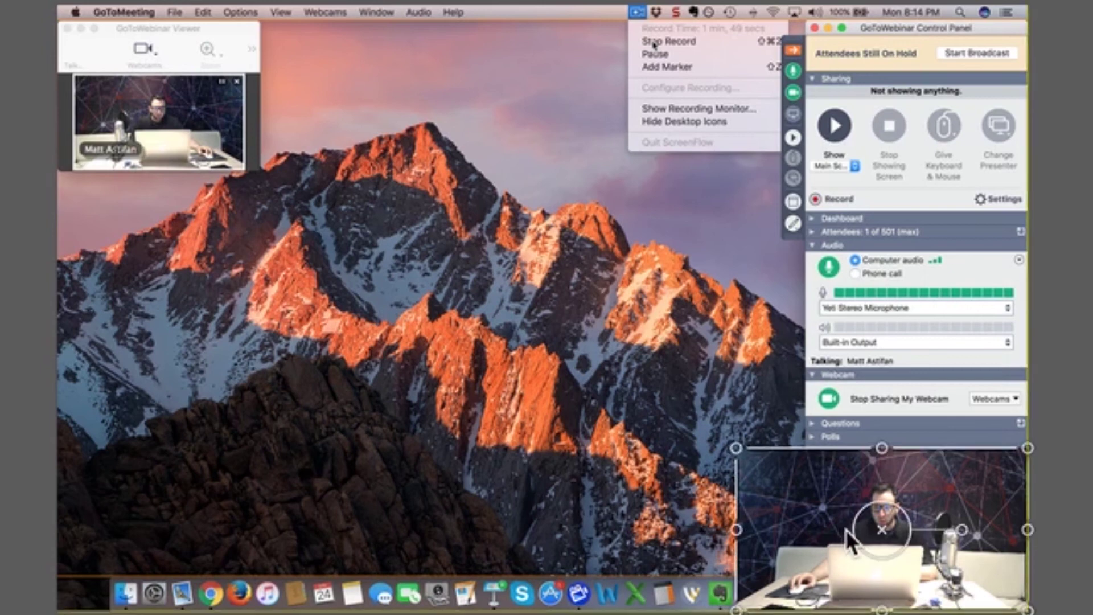